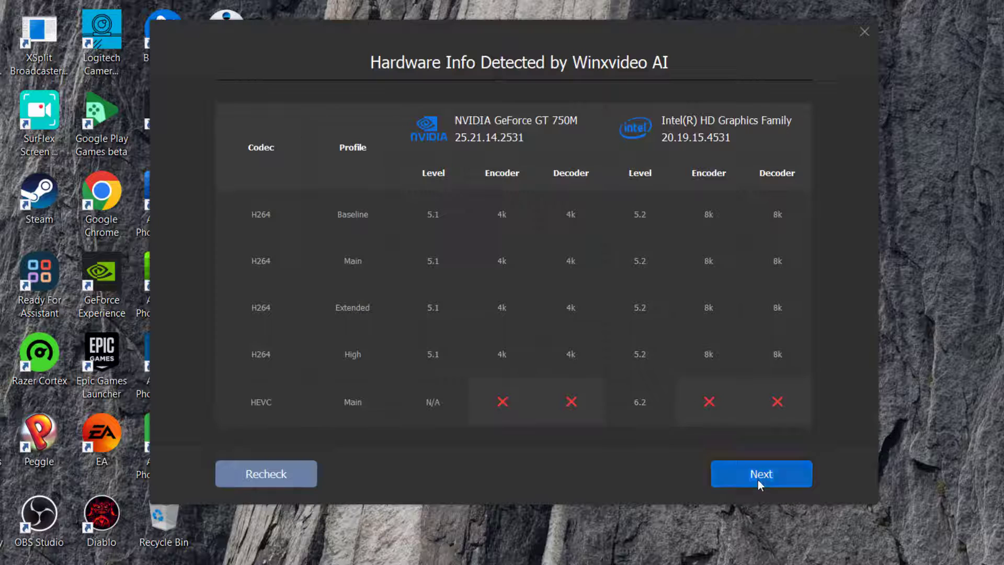
- Accept the detected hardware in the Hardware Info dialog and decline the time-limited discount offer
click(760, 476)
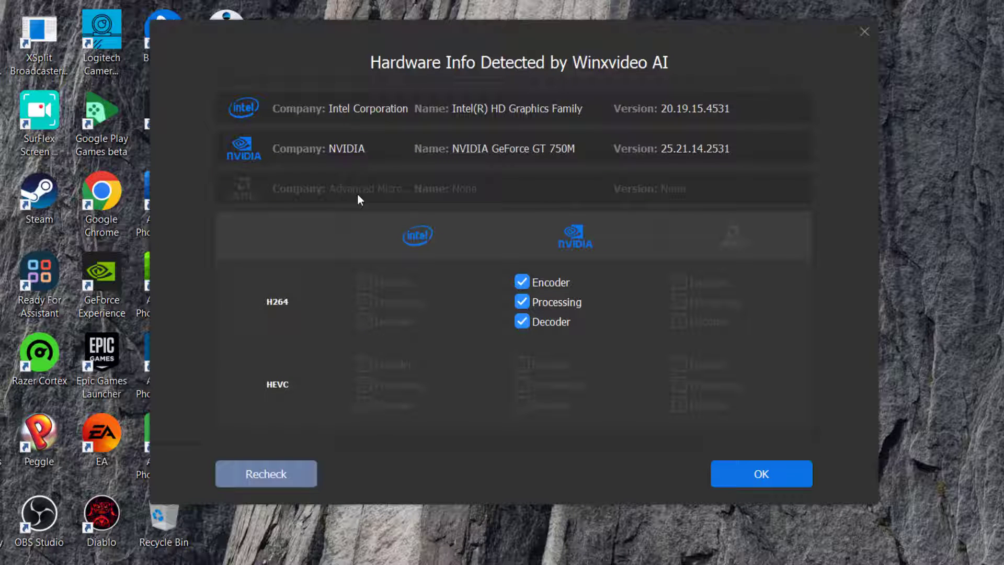
click(734, 468)
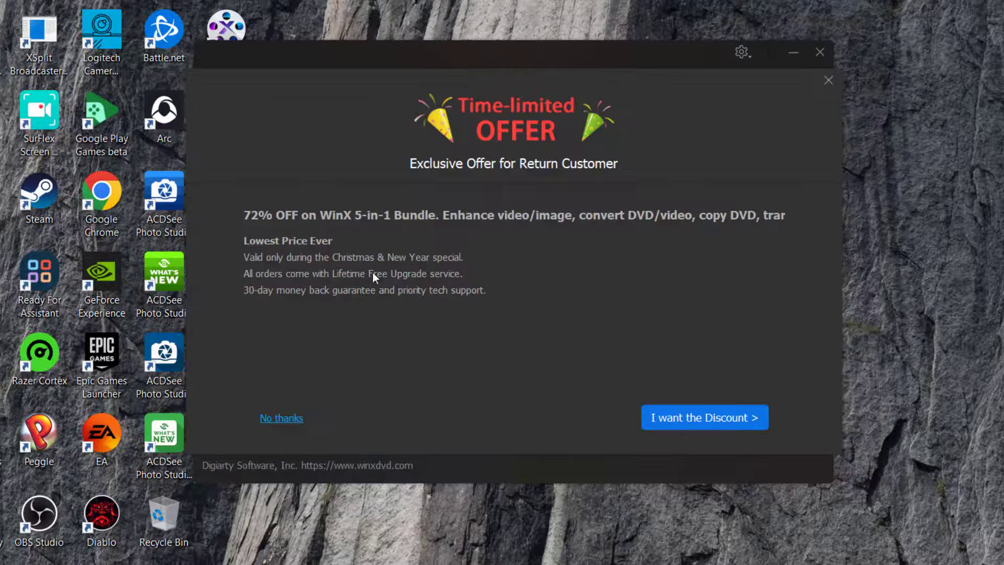
click(301, 418)
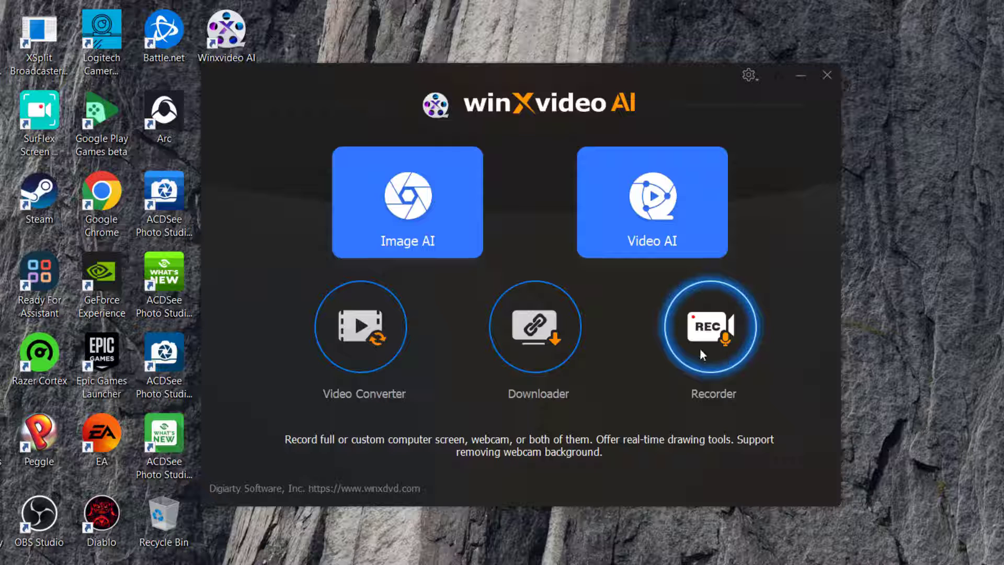
- Open Settings, cancel the output-folder browse, and keep the interface language as English
click(751, 75)
click(790, 99)
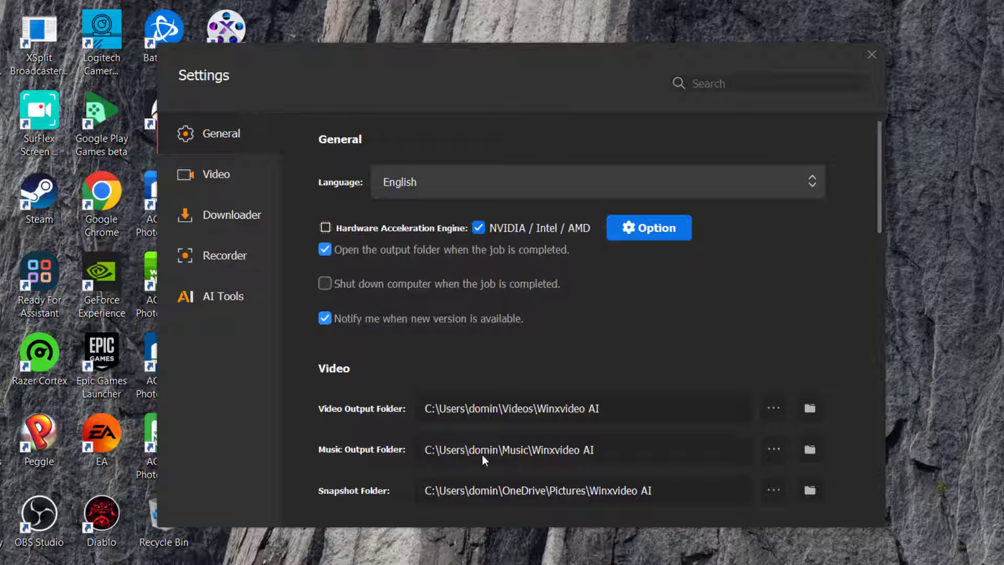
click(773, 417)
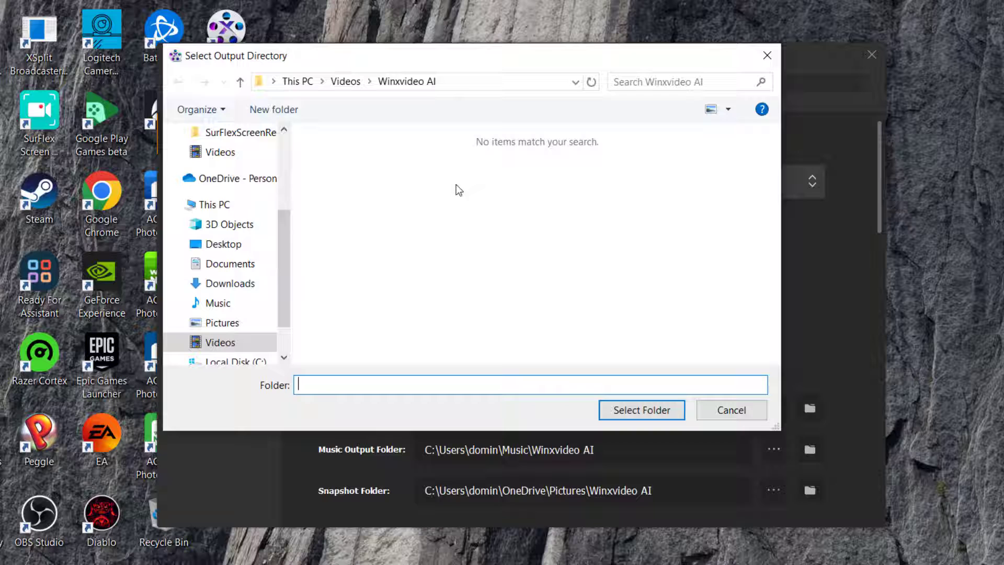
click(734, 410)
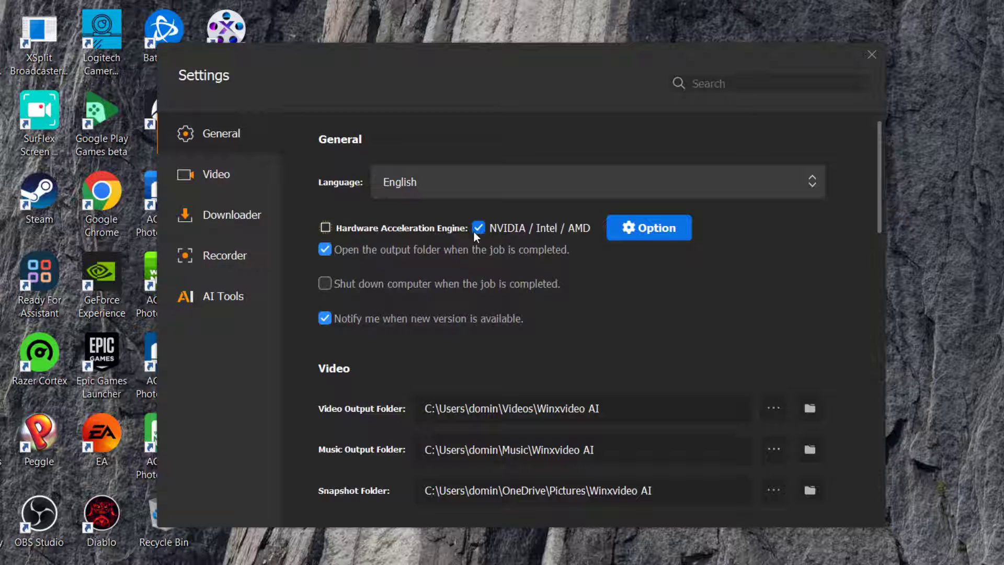
click(431, 184)
click(269, 158)
click(269, 159)
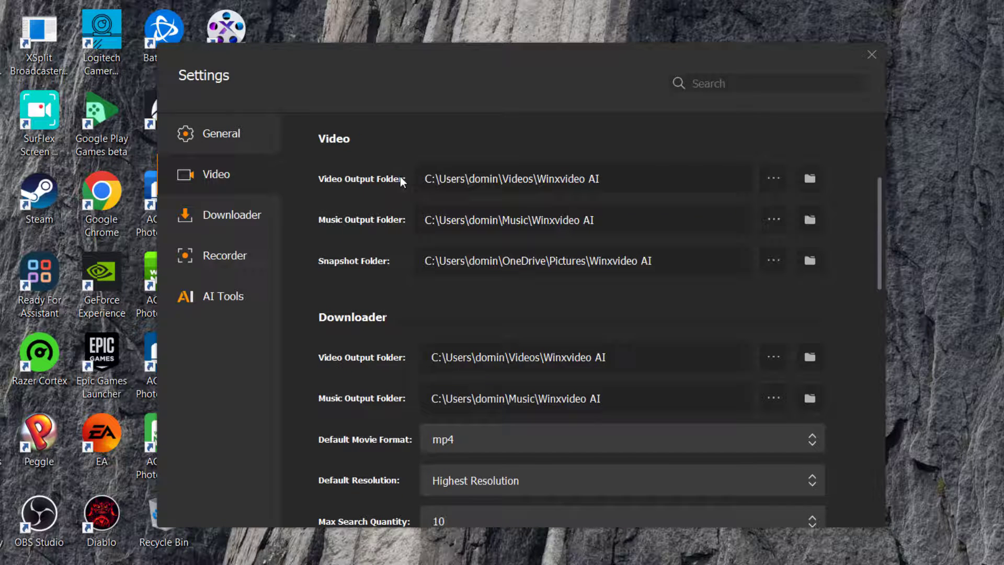
- Keep the Downloader defaults: mp4 format, Highest Resolution, max search quantity 10
scroll(474, 356, down, 1)
scroll(475, 356, down, 1)
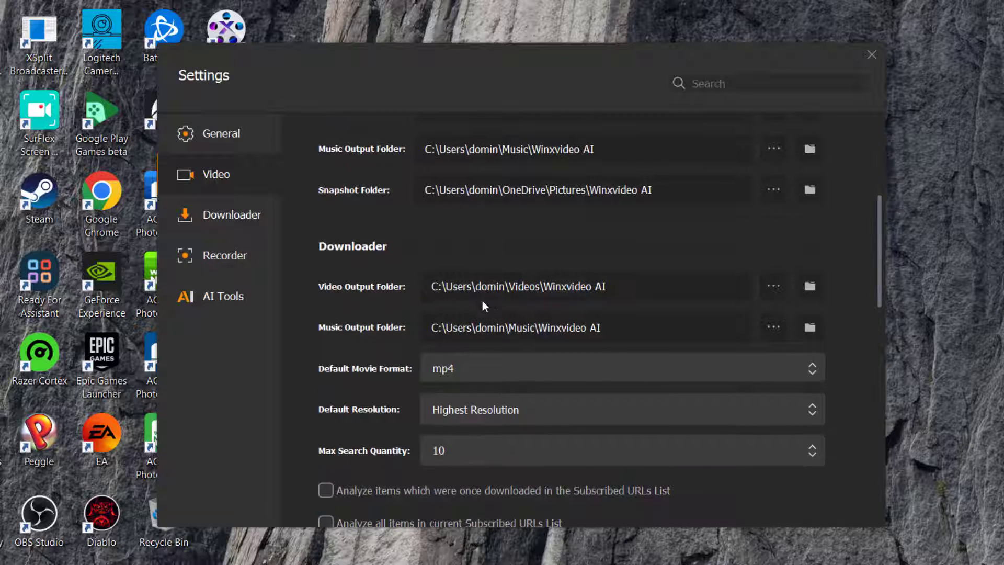
click(447, 384)
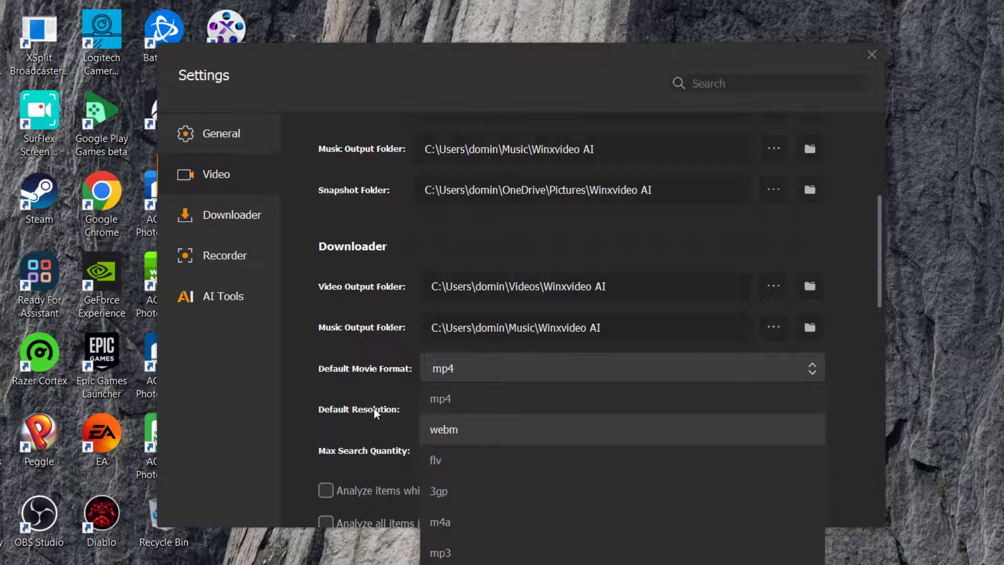
click(448, 394)
scroll(448, 390, down, 2)
click(475, 343)
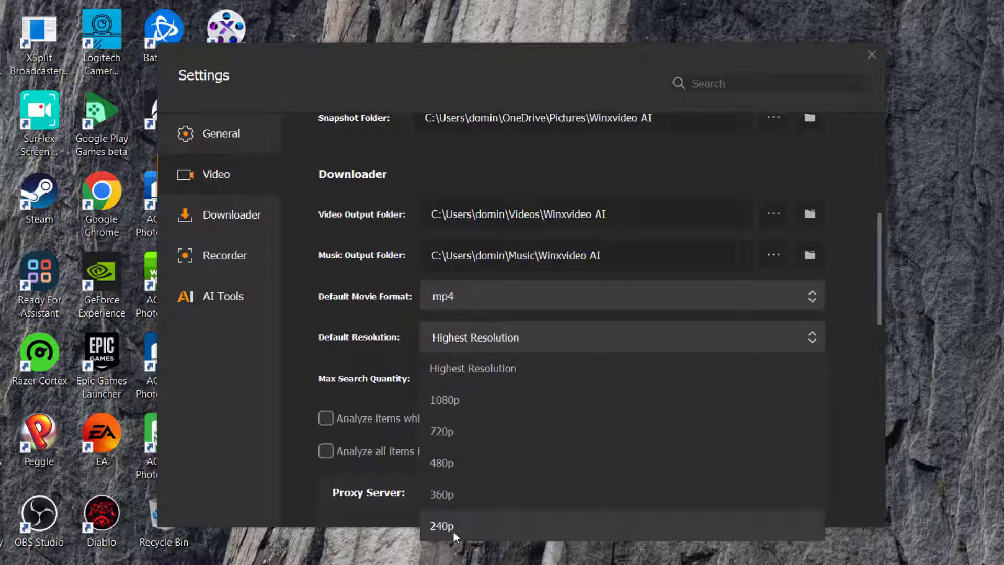
click(436, 375)
click(437, 377)
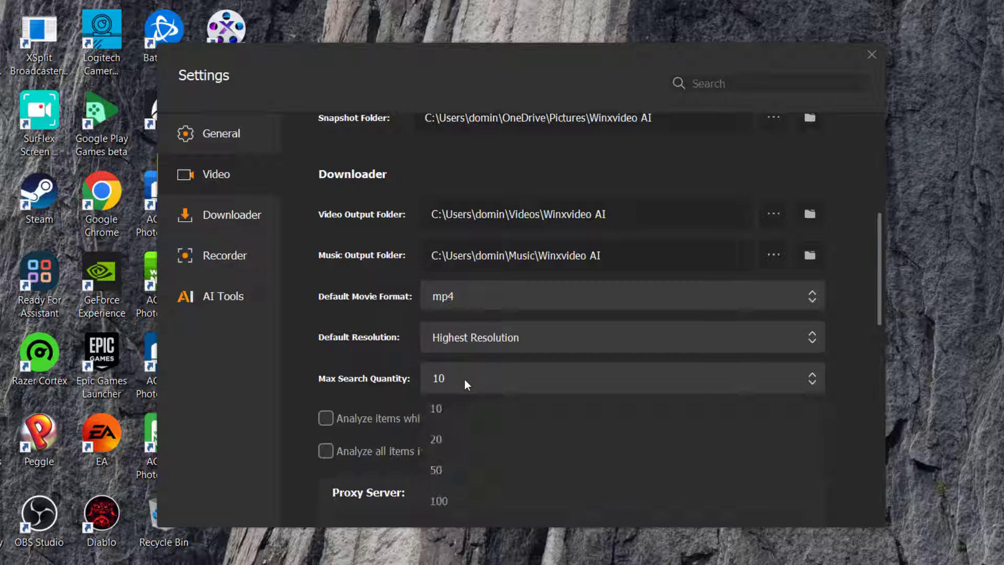
click(296, 364)
scroll(296, 364, down, 2)
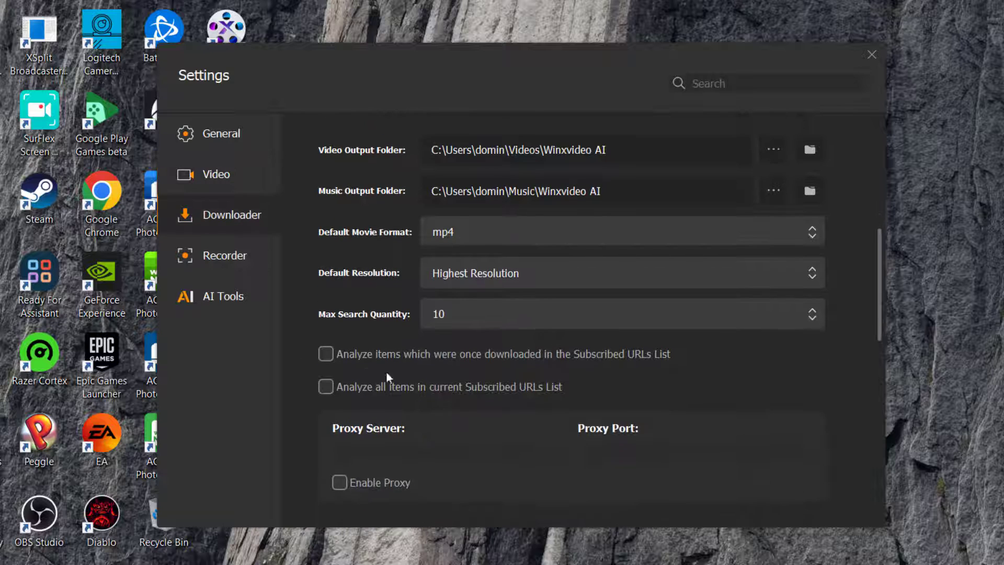
- Set the recorder to the USB Advanced Audio mic and Logi C615 HD WebCam, keeping High quality, mp4, x264
click(245, 261)
click(769, 172)
click(435, 227)
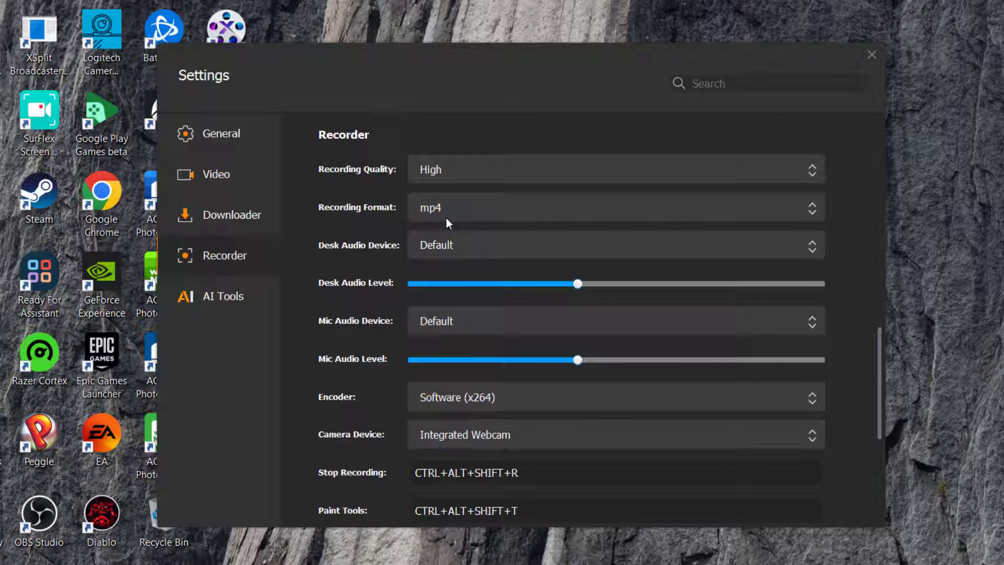
click(446, 216)
click(447, 270)
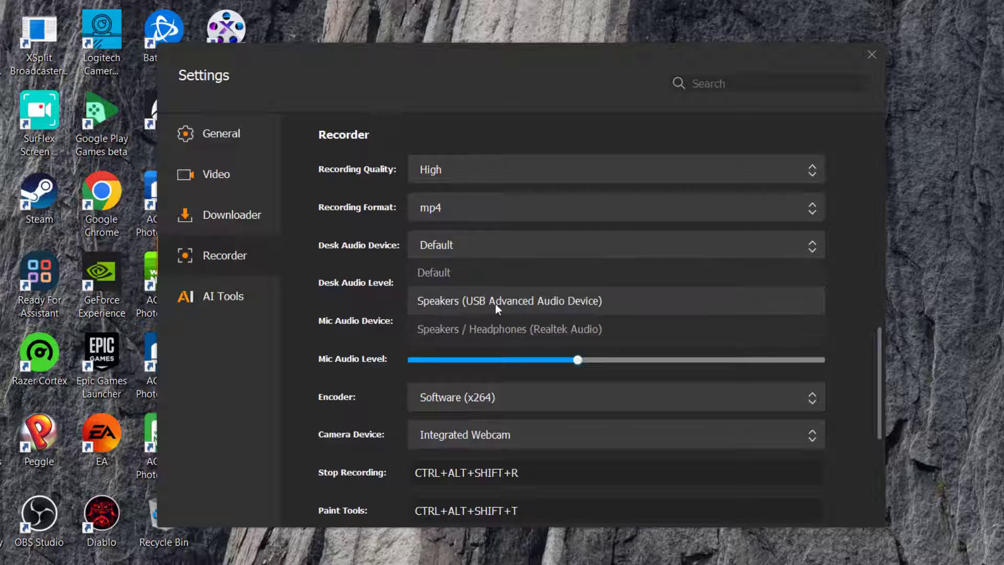
click(438, 346)
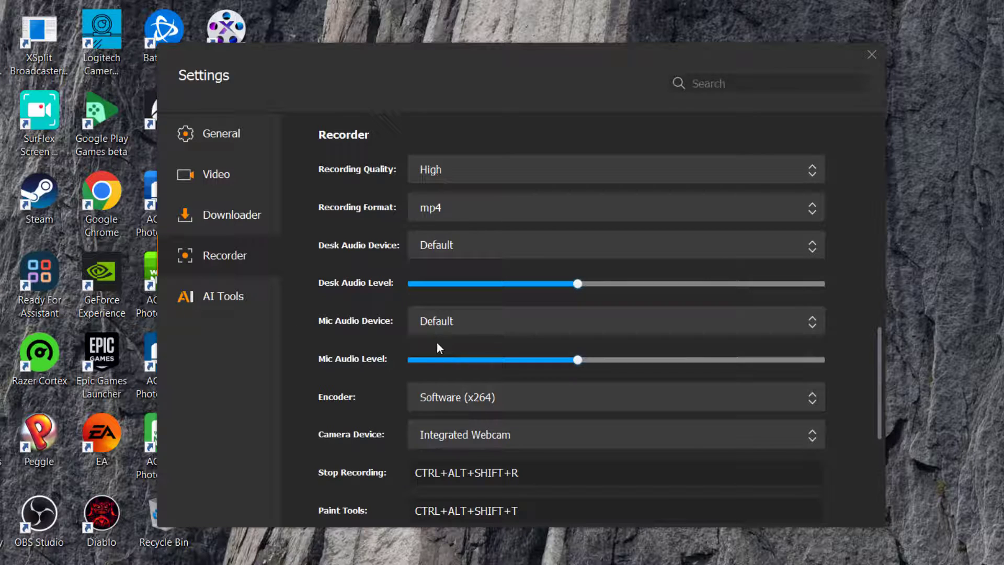
click(476, 326)
click(513, 377)
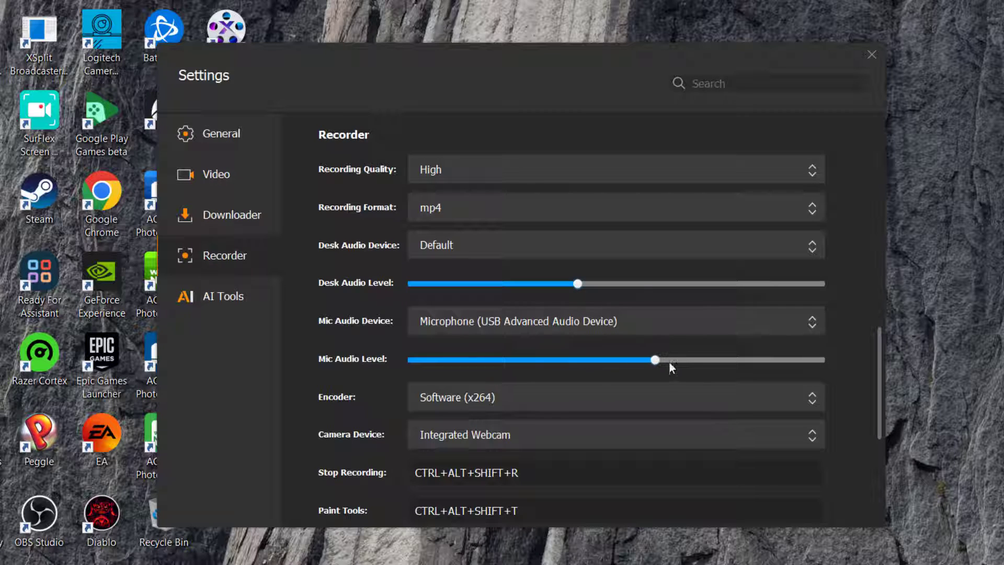
click(550, 400)
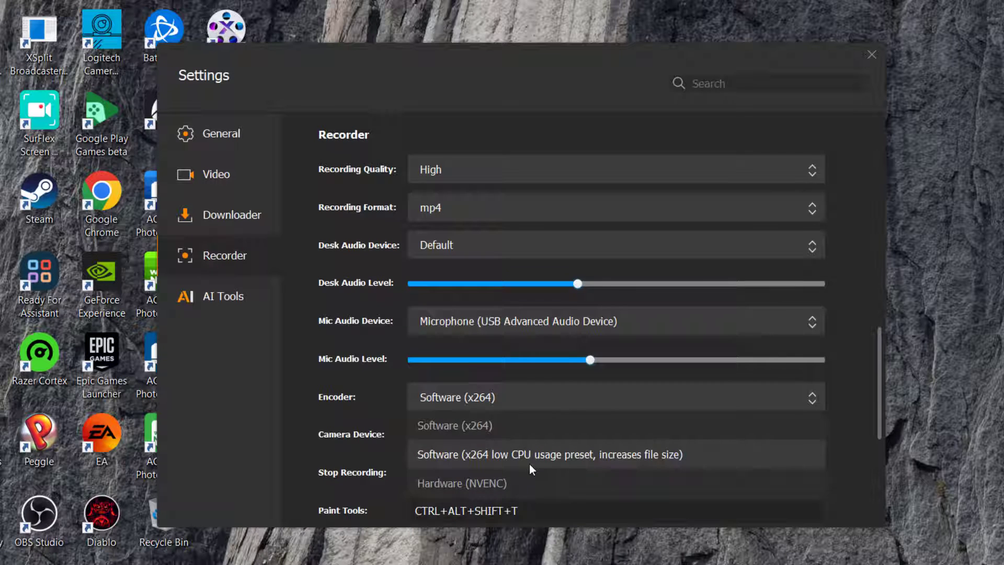
click(460, 426)
click(586, 438)
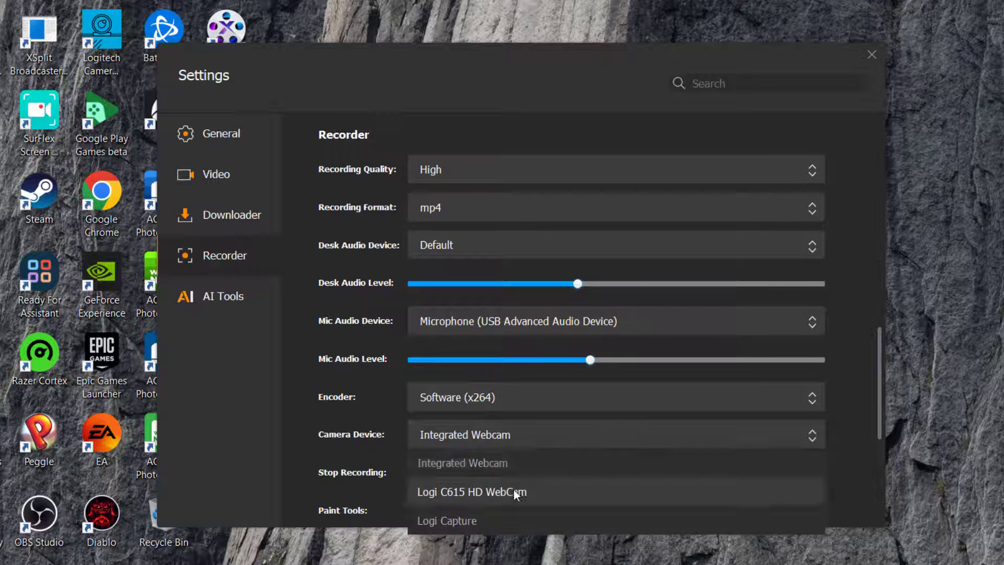
click(514, 489)
- Clear the AI Tools cache files and keep concurrency at High
scroll(299, 404, down, 1)
scroll(298, 406, down, 1)
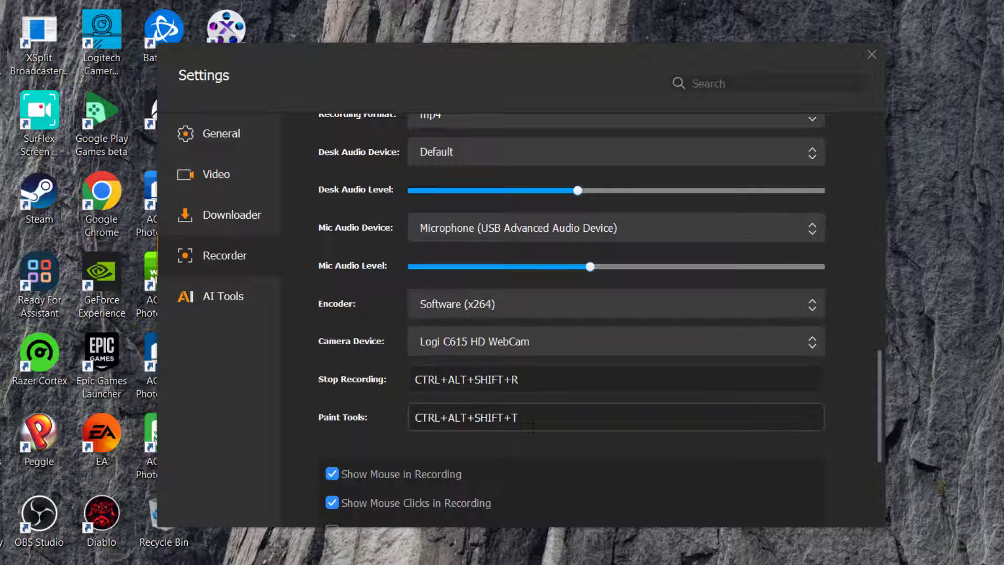
scroll(589, 246, down, 3)
scroll(390, 457, down, 3)
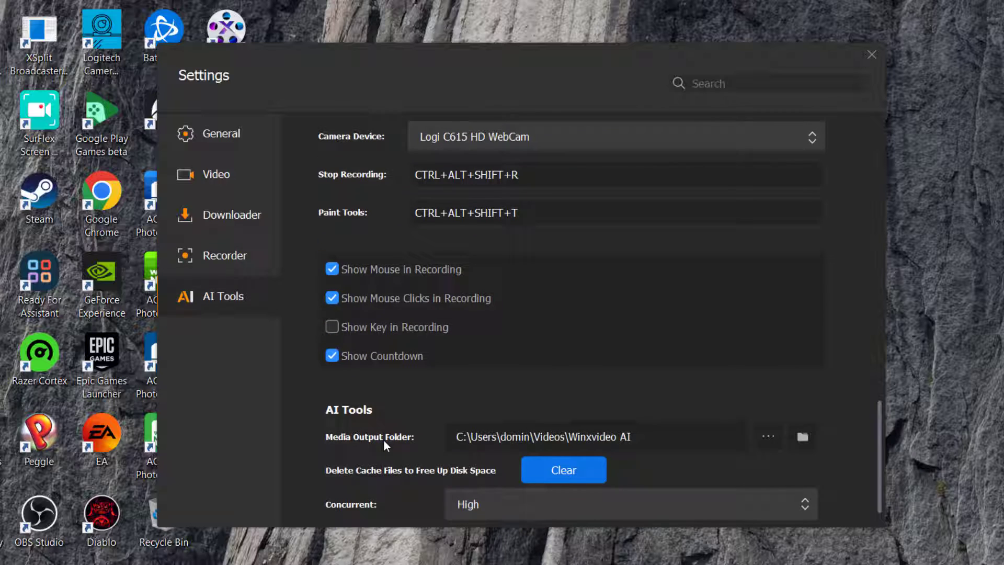
click(578, 470)
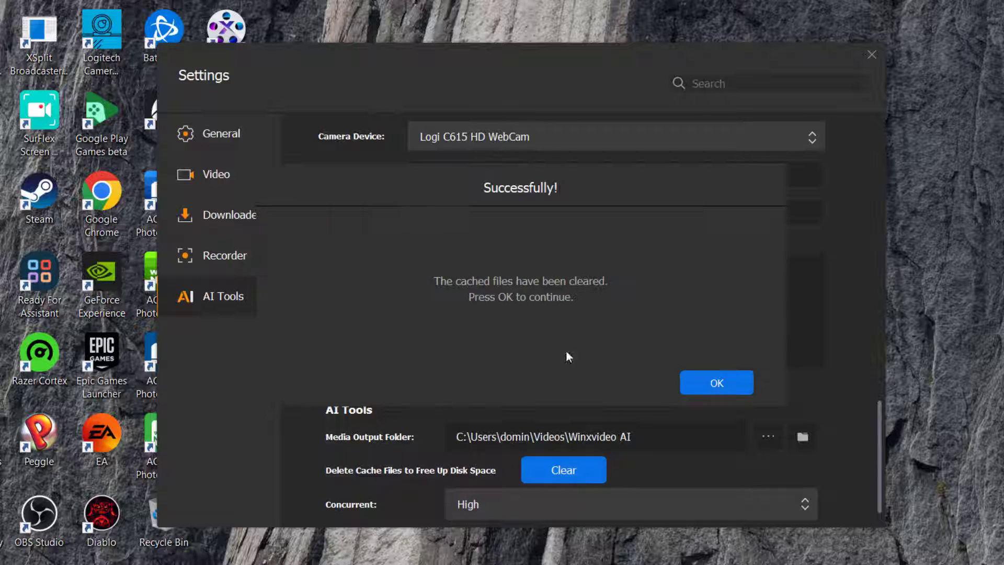
click(706, 381)
click(627, 504)
click(625, 504)
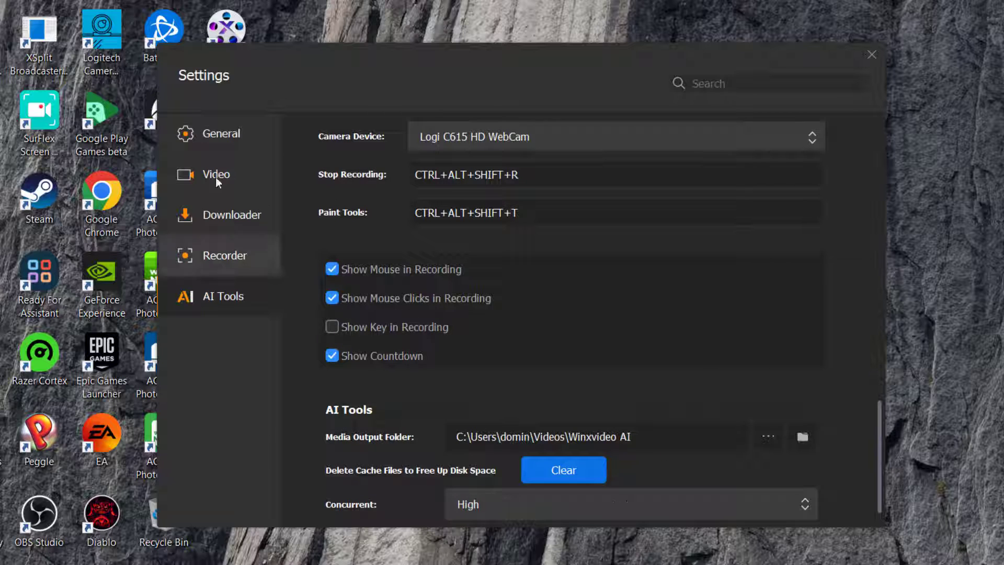
- Close Settings and load Father.mp4 from Videos into the Video AI workspace
click(872, 55)
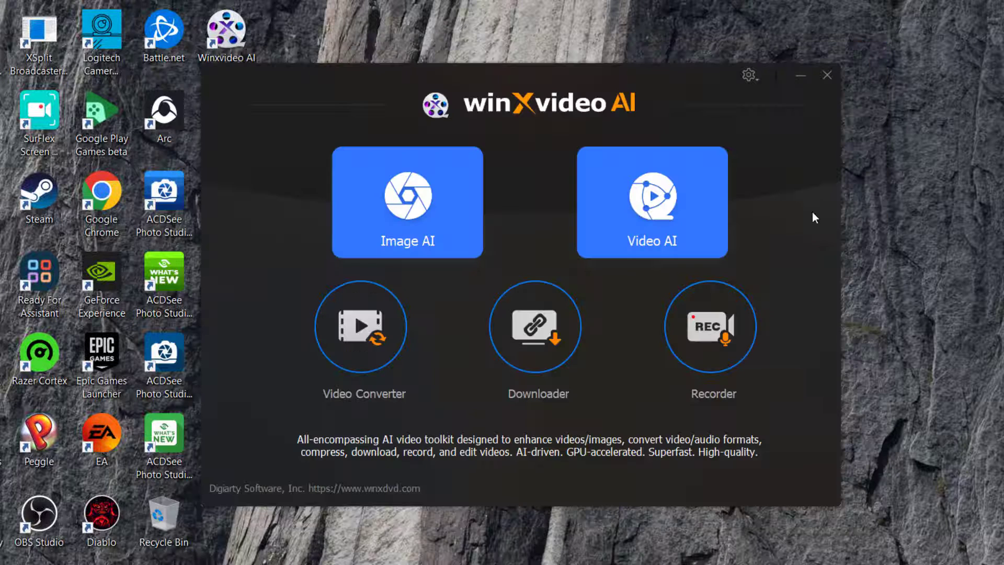
click(651, 209)
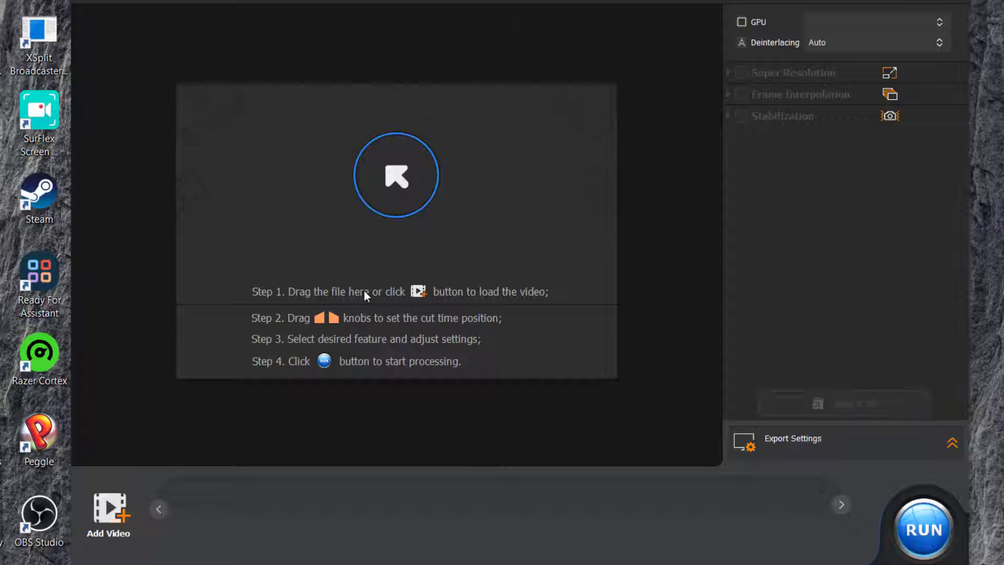
click(407, 178)
click(358, 225)
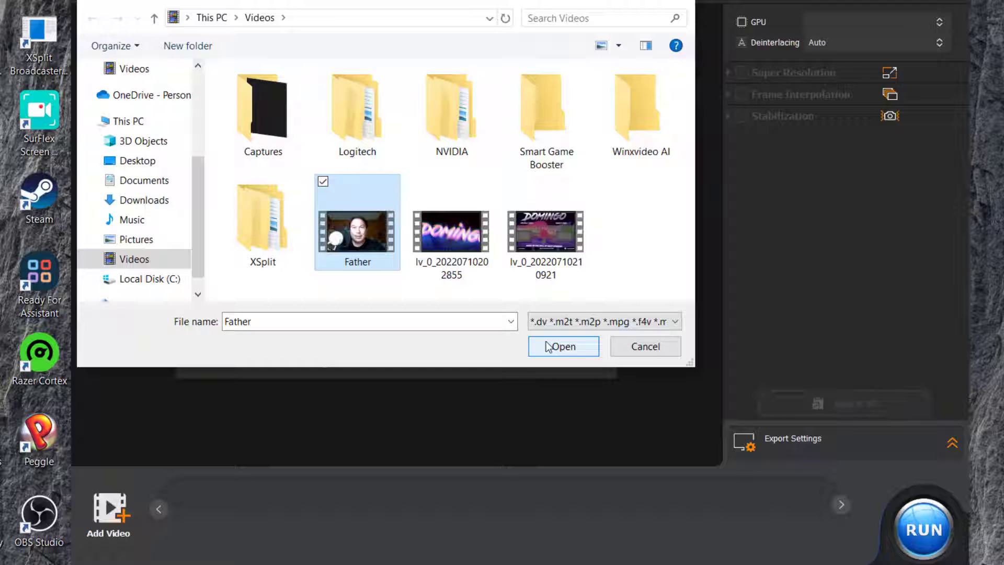
click(557, 344)
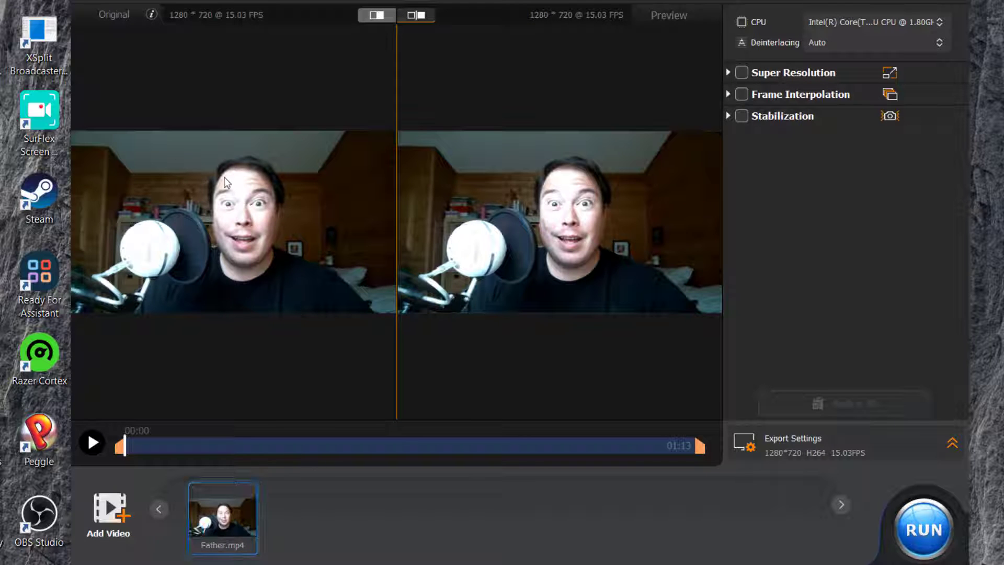
- Compare original and preview in split view, then return to side-by-side
click(384, 18)
drag(391, 79, 401, 17)
click(402, 17)
- Try enabling Super Resolution and Frame Interpolation, dismissing the no-GPU warnings
click(741, 73)
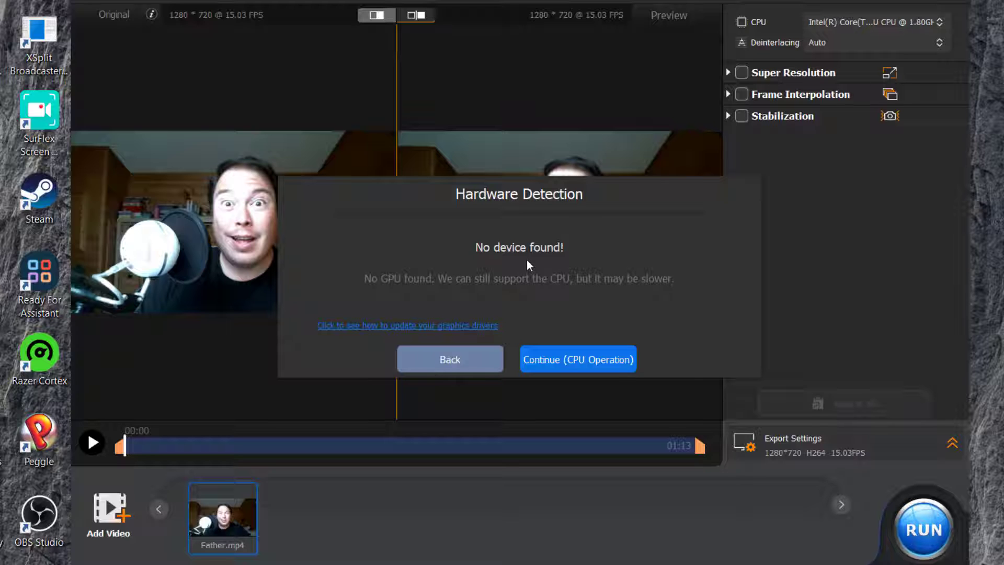
click(561, 365)
click(727, 72)
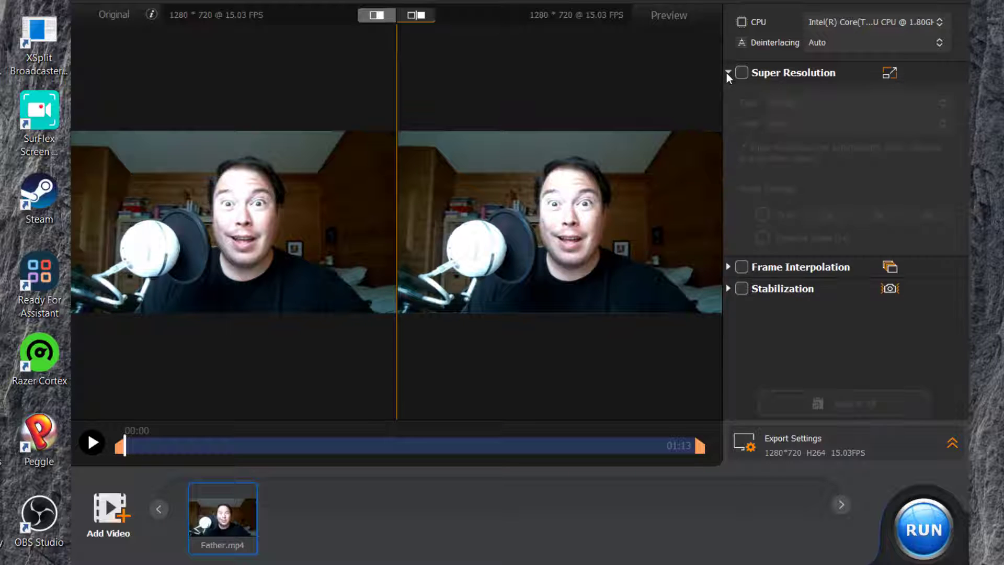
click(727, 73)
click(728, 94)
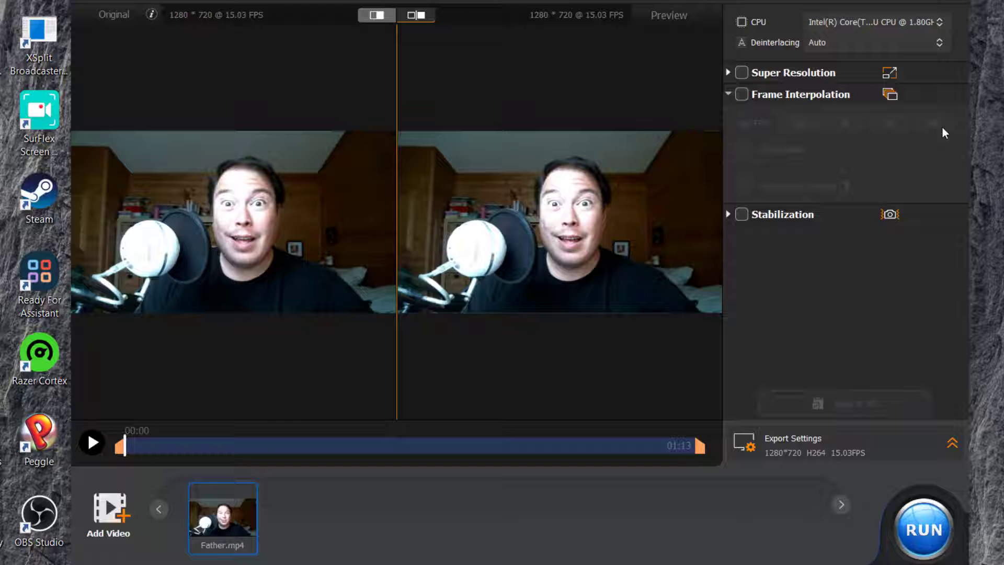
click(728, 94)
click(742, 95)
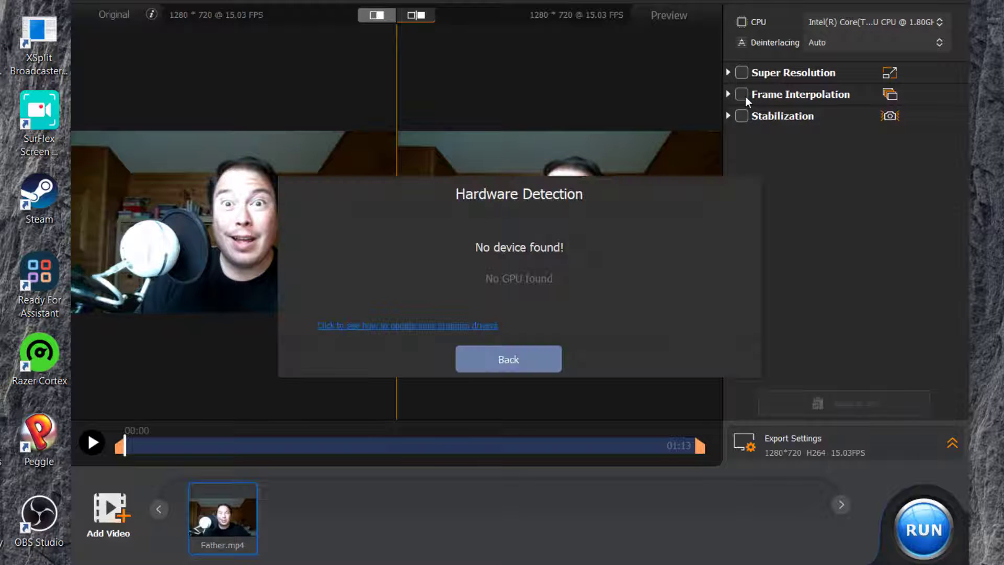
click(509, 361)
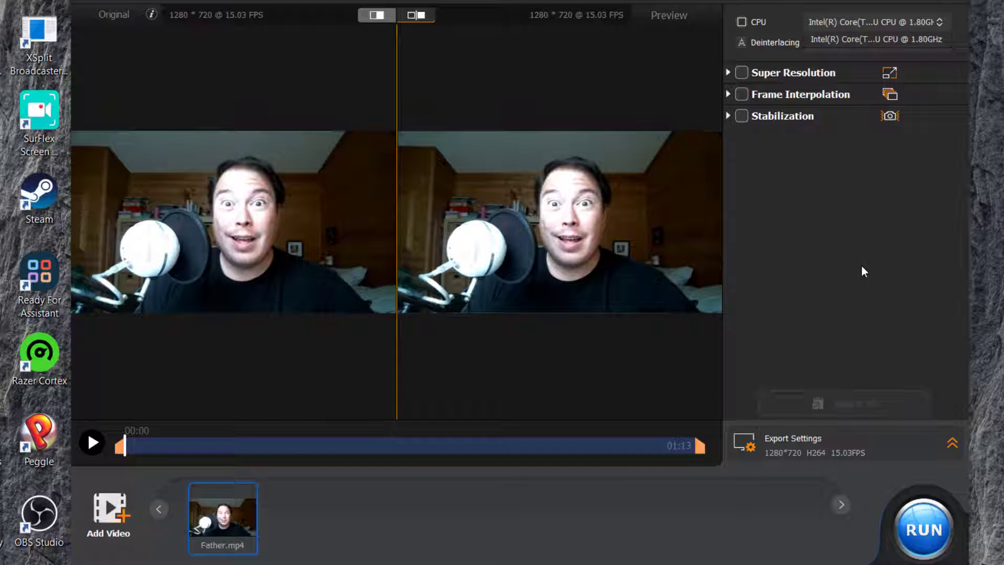
- Pick a deinterlacing option and set the processing device to the Intel Core CPU
click(938, 45)
click(829, 78)
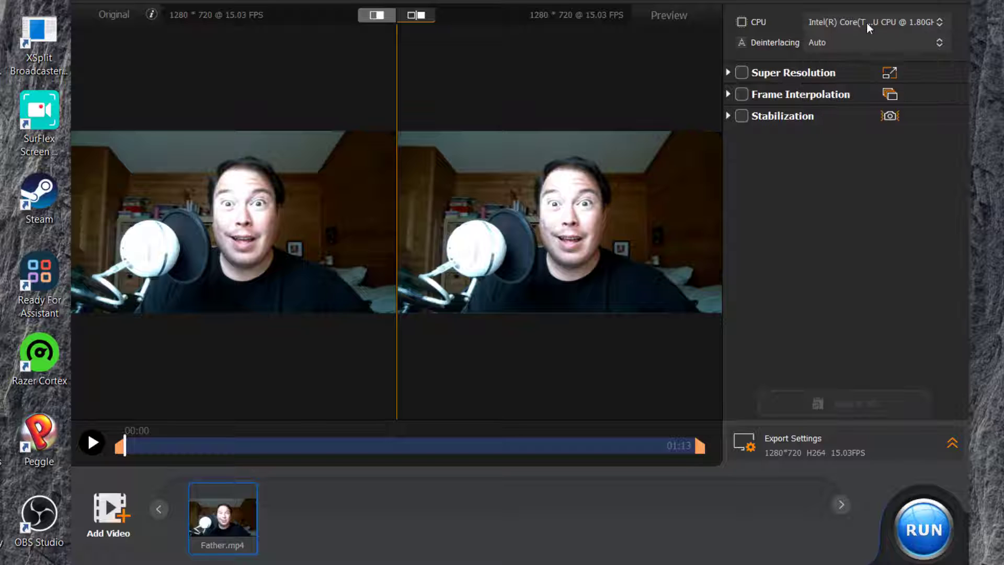
click(858, 22)
click(923, 41)
- Check the AI Tools section of Settings, then close Settings
click(902, 3)
click(902, 17)
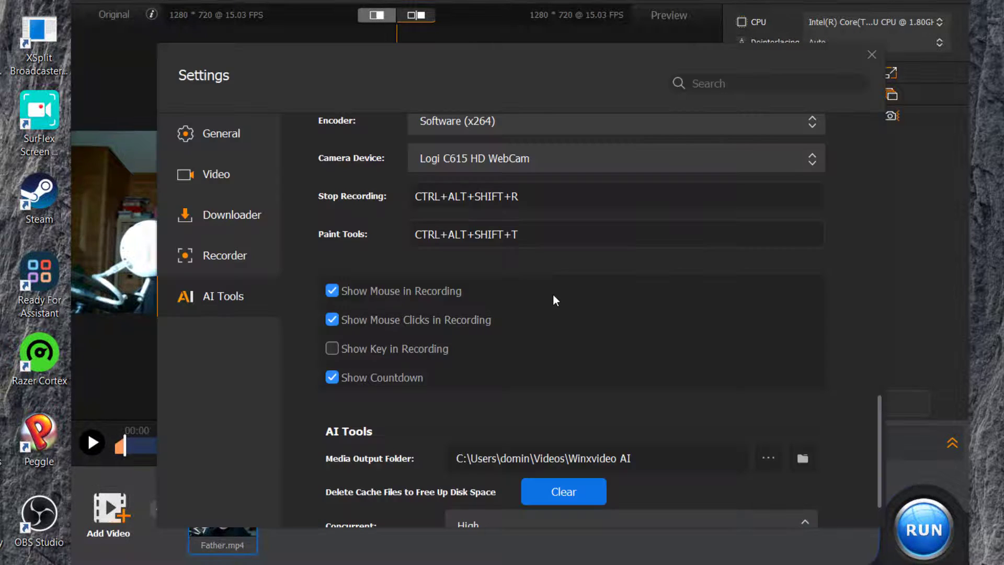
scroll(554, 296, up, 15)
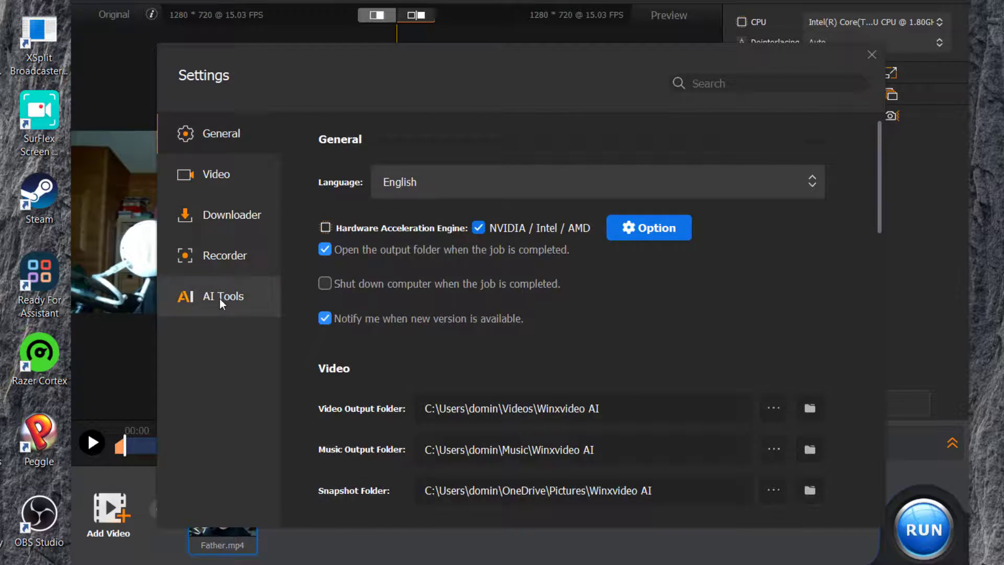
click(220, 299)
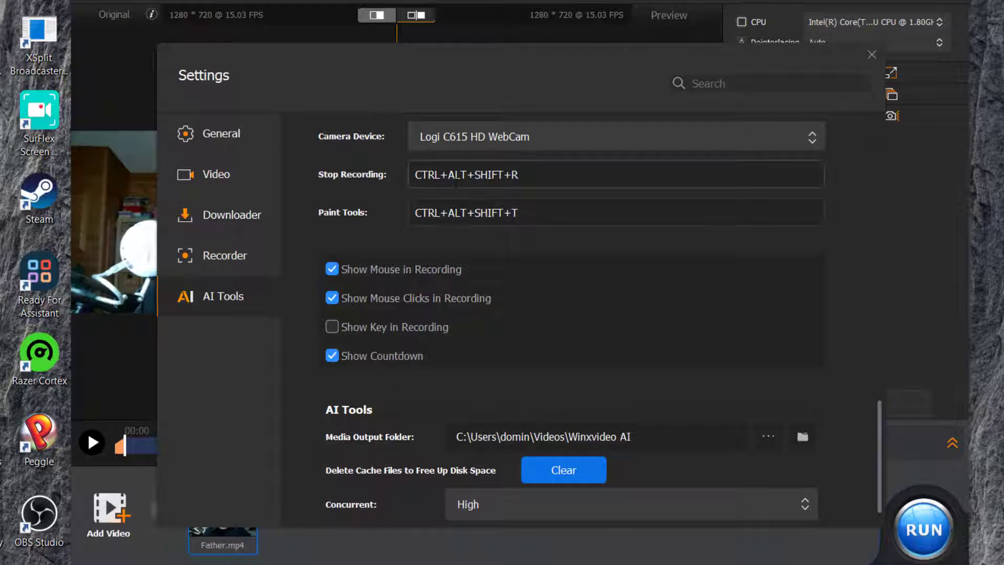
key(Escape)
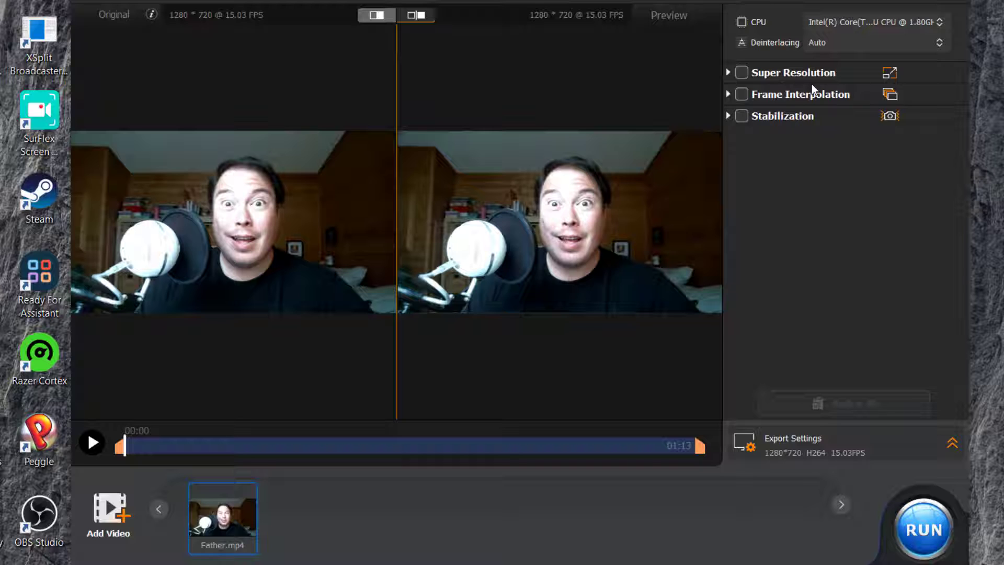
- Enable Super Resolution on CPU with Enhance Video (1x) and run the export of Father.mp4
click(742, 73)
click(592, 360)
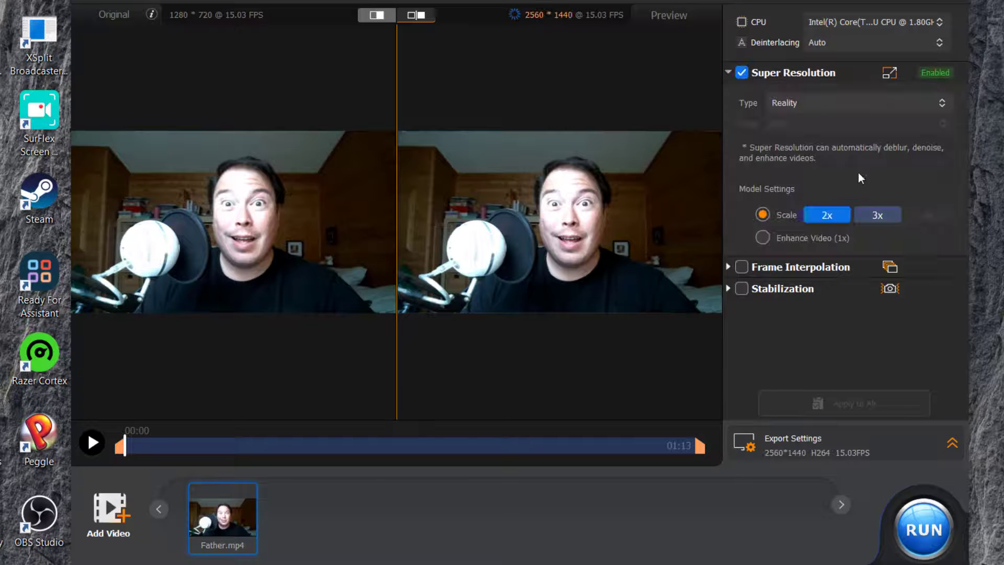
click(764, 239)
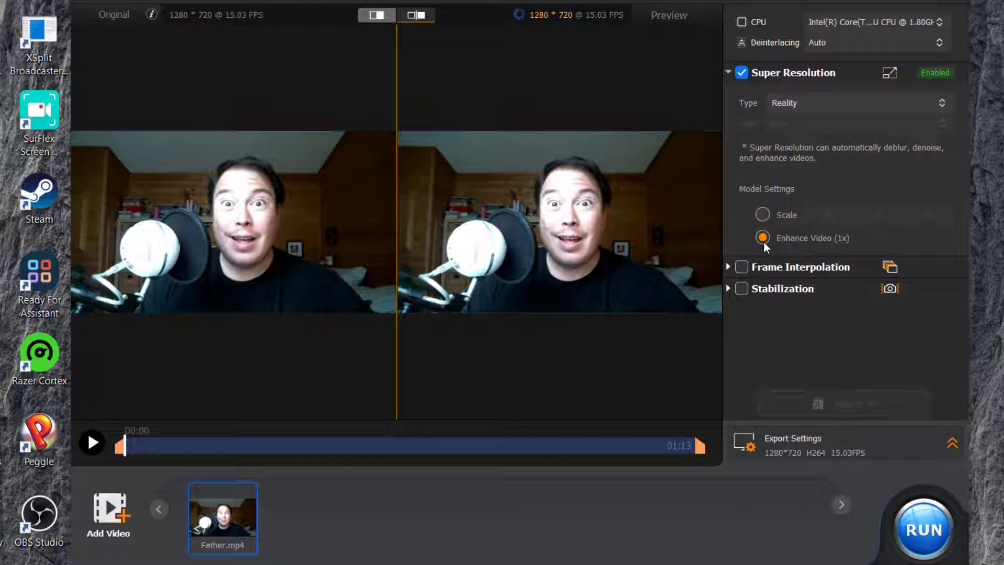
click(922, 535)
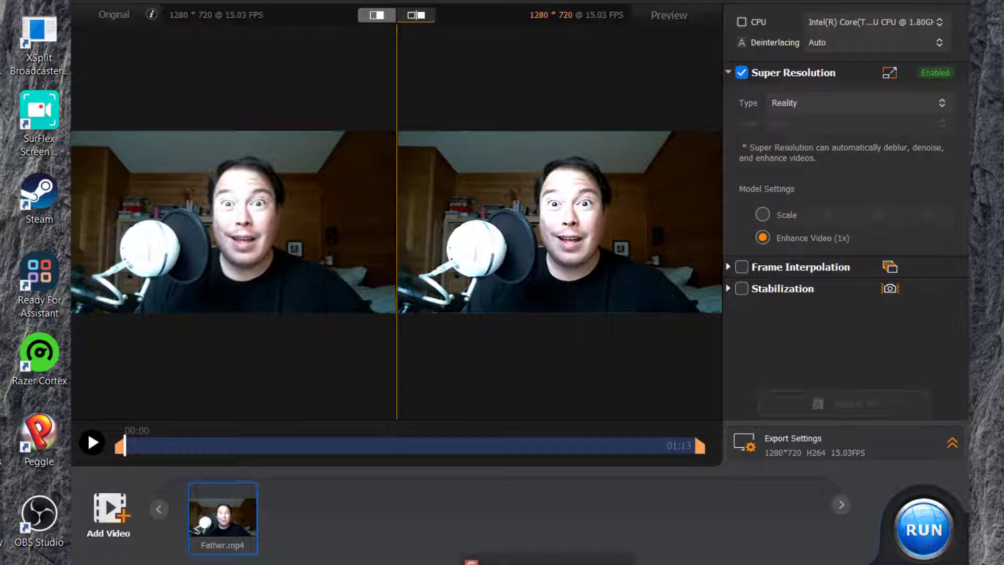
click(93, 444)
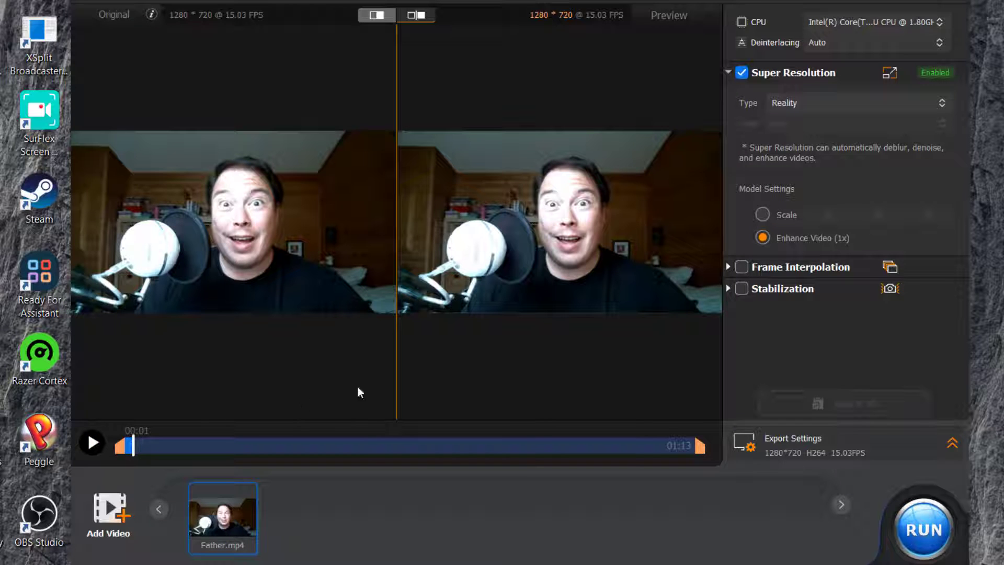
click(924, 531)
- Check the Winxvideo AI output folder under Videos in File Explorer
key(super+e)
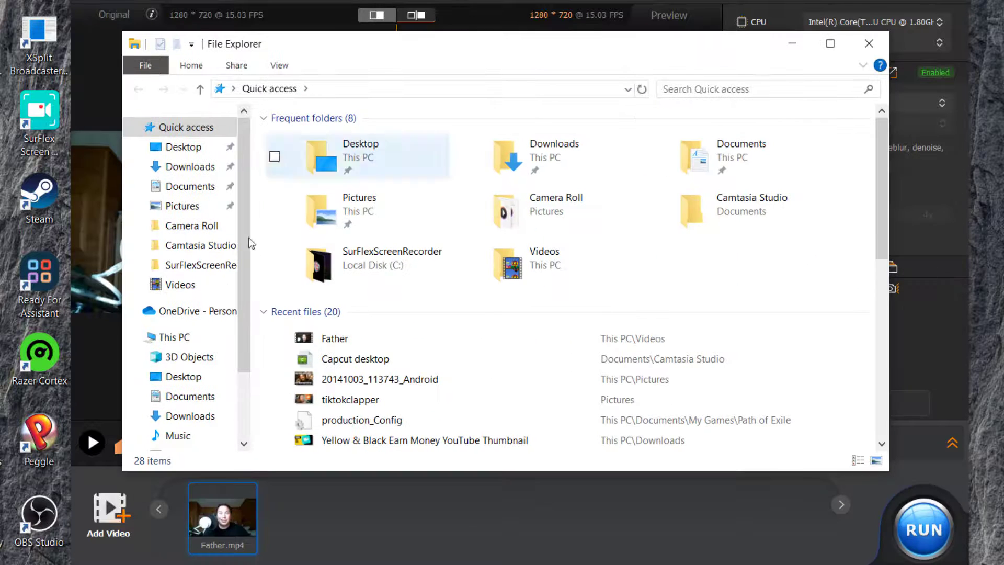
scroll(235, 288, down, 3)
click(180, 382)
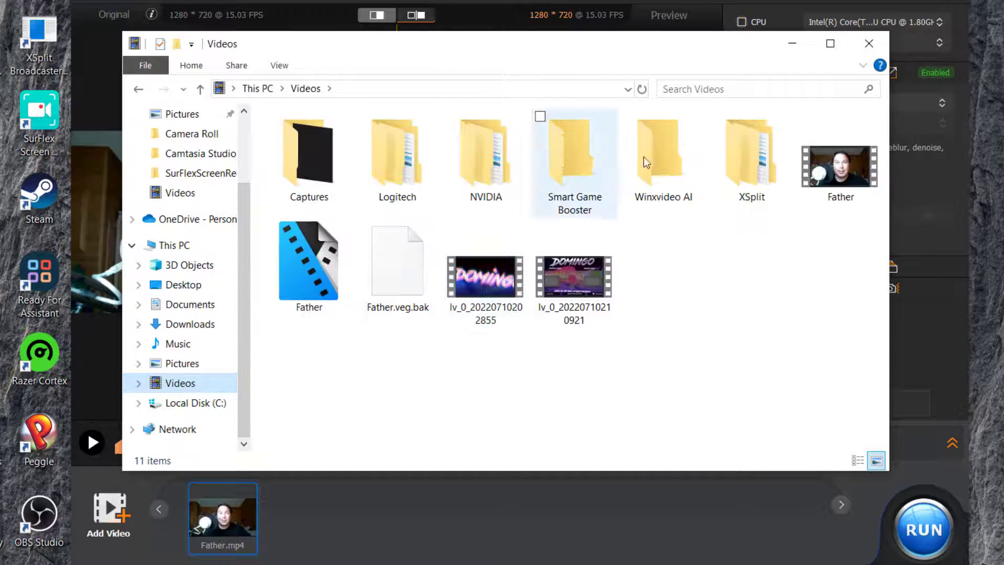
click(678, 170)
double_click(678, 170)
click(138, 88)
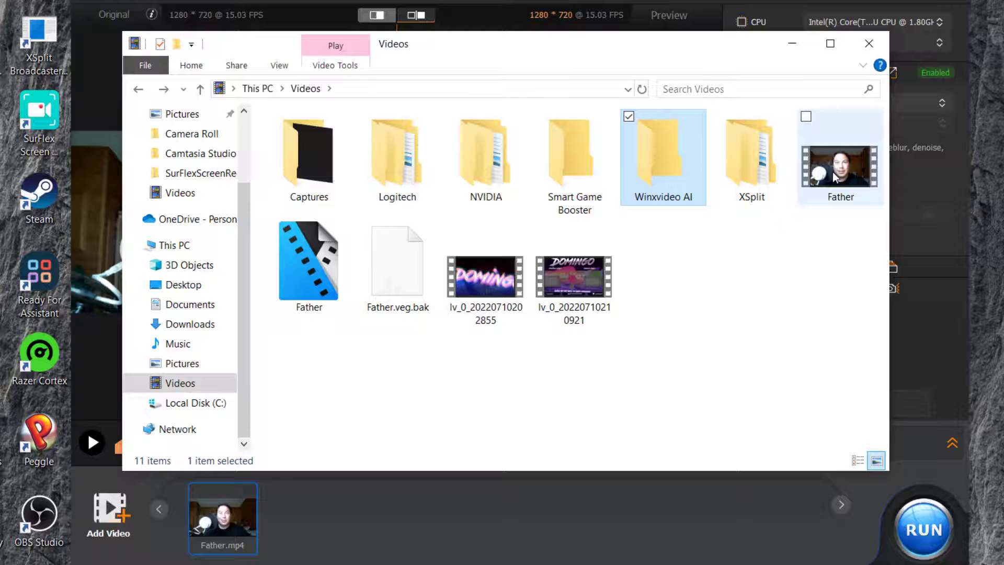
click(869, 44)
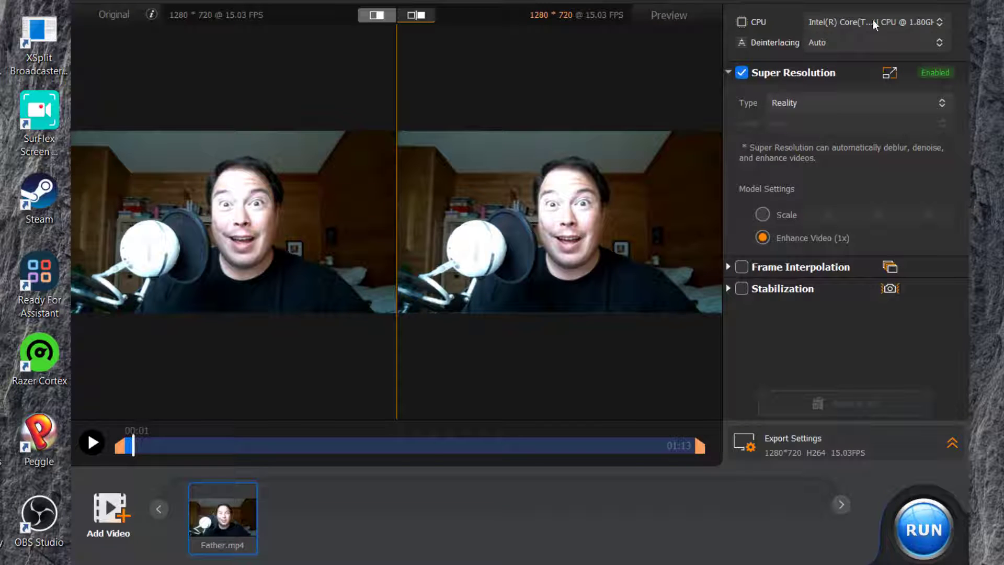
- Close the Video AI workspace window
click(960, 3)
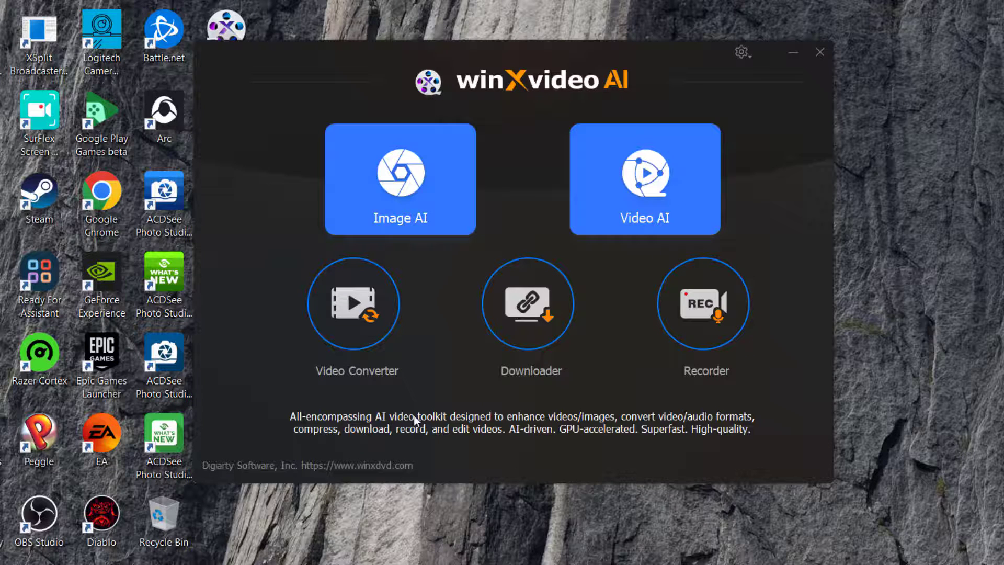
- Open Image AI in CPU mode and load photo 20141124_083119 from Pictures
click(438, 224)
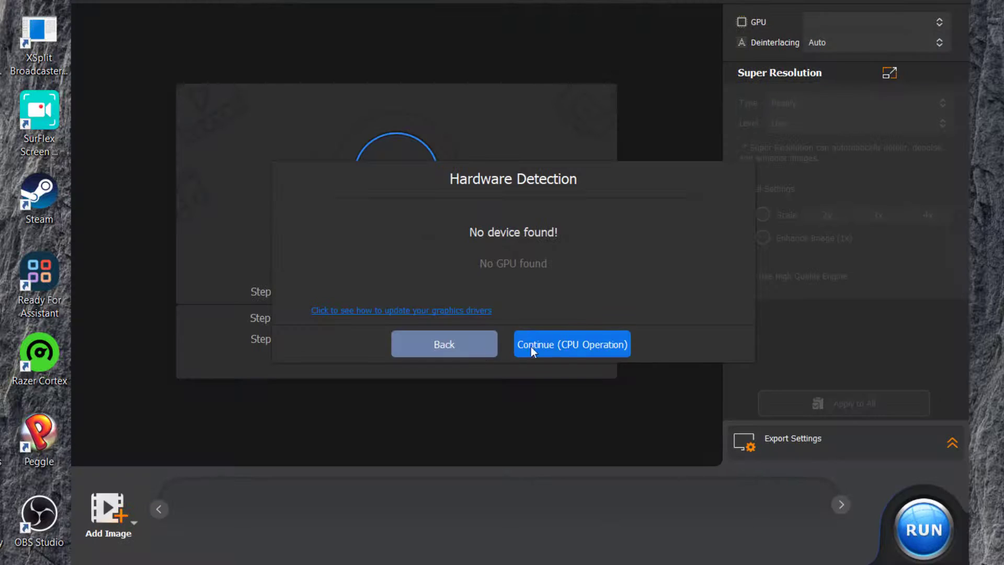
click(573, 347)
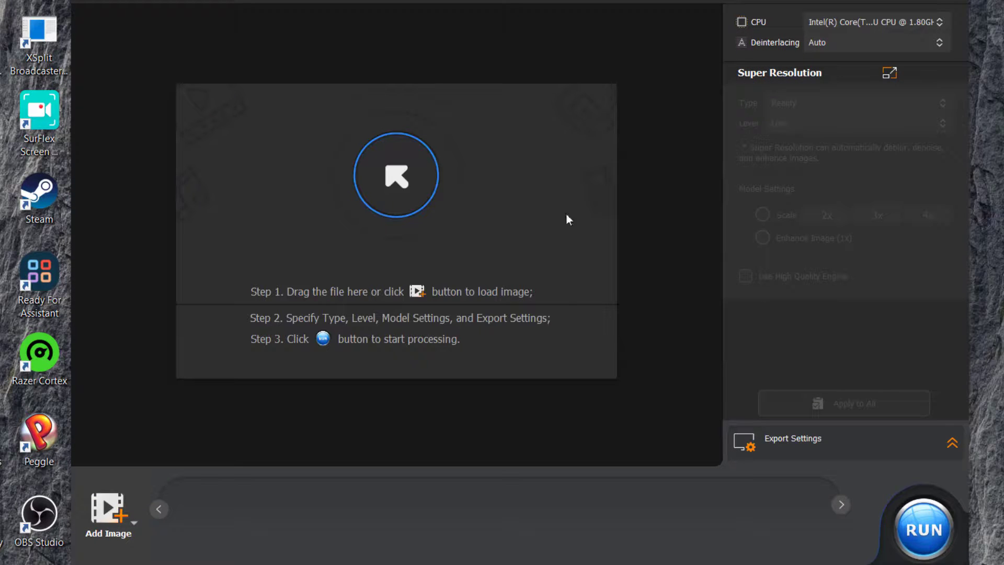
click(478, 328)
scroll(137, 210, down, 1)
click(137, 259)
scroll(480, 235, down, 15)
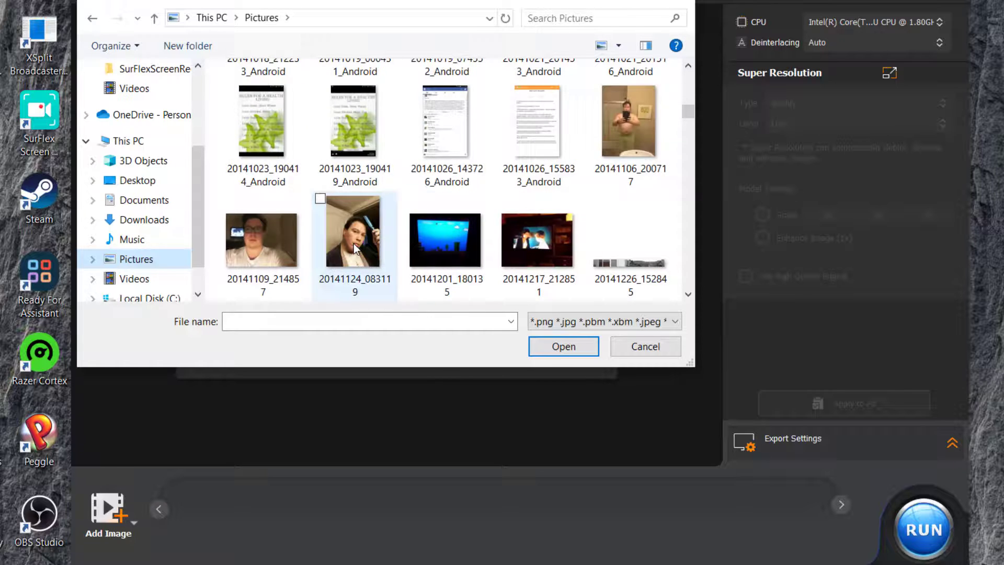
click(355, 235)
click(539, 341)
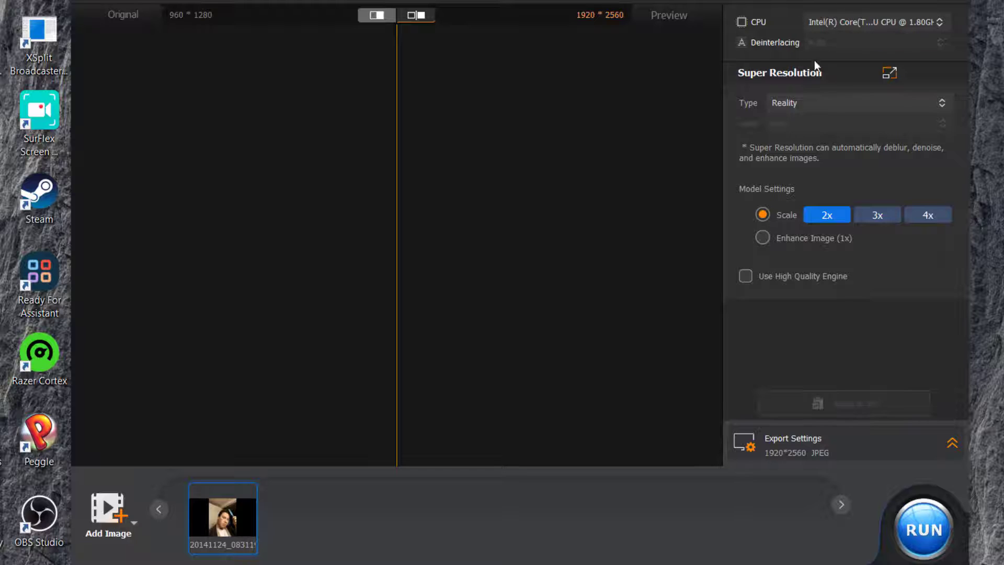
- Switch the enhancement type to Anime and compare split and side-by-side previews
click(871, 102)
click(873, 121)
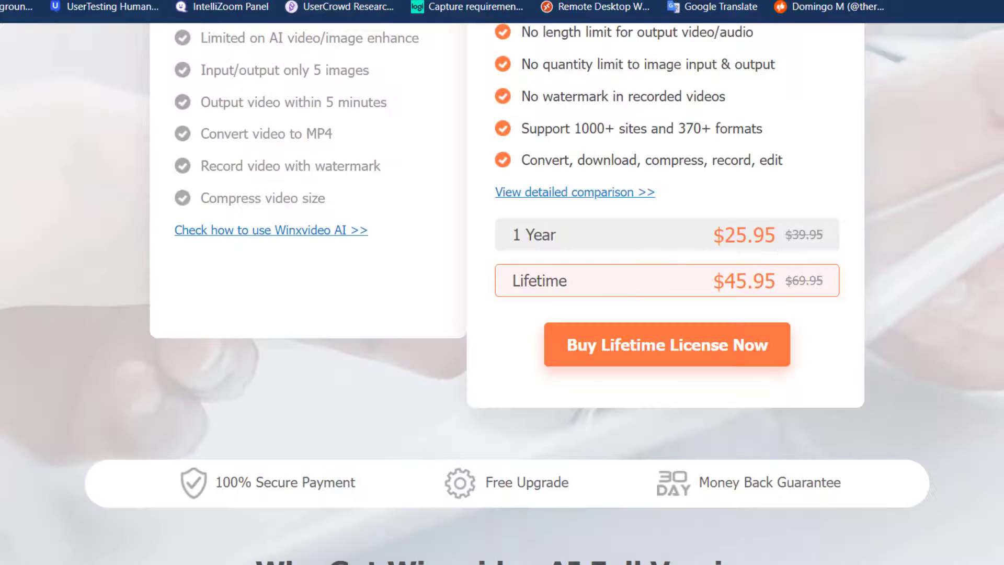
scroll(896, 388, up, 5)
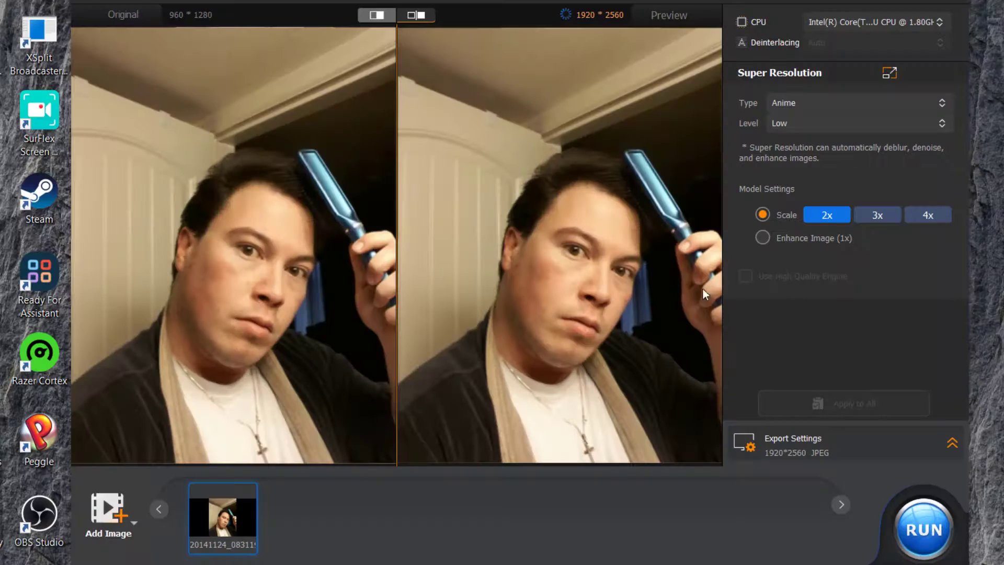
click(380, 14)
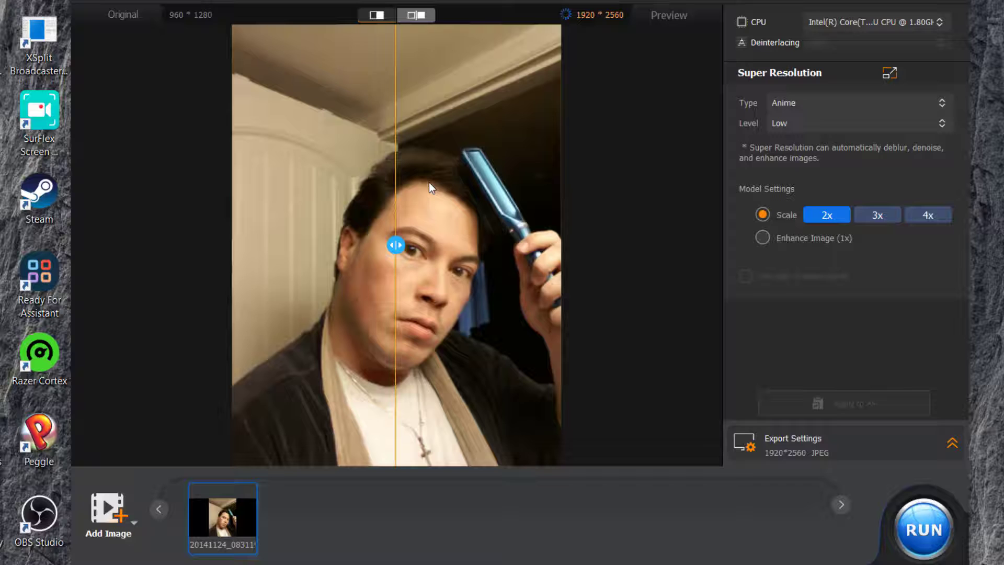
mouse_move(399, 244)
mouse_down()
mouse_move(522, 244)
mouse_move(395, 241)
mouse_up()
click(417, 14)
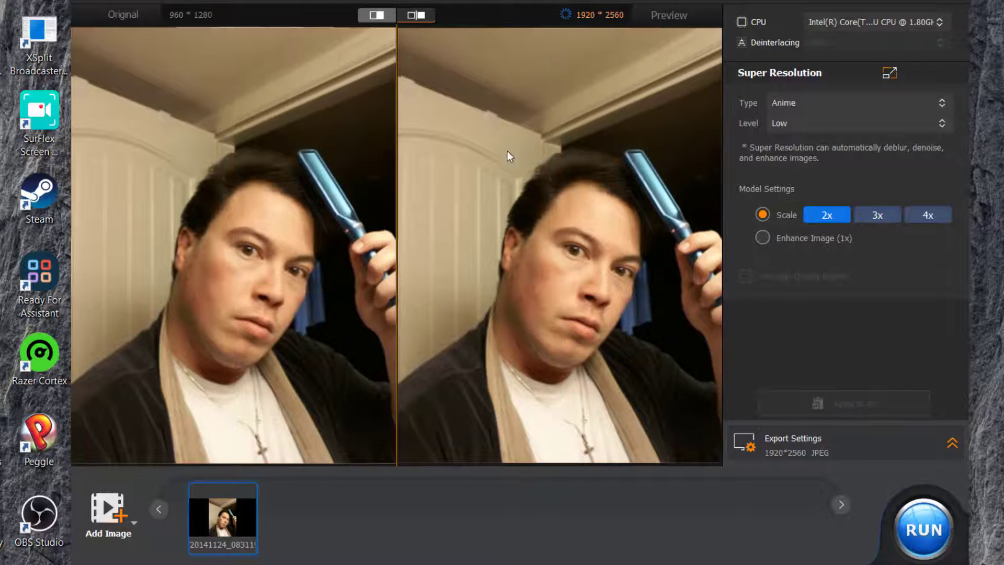
- Select Enhance Image (1x) and set the export image format to PNG
click(763, 238)
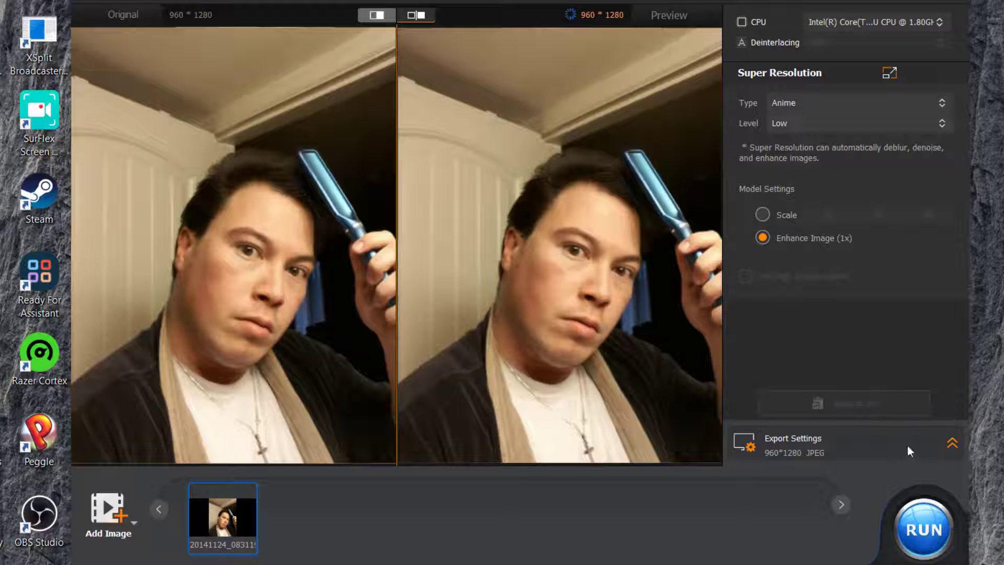
click(953, 443)
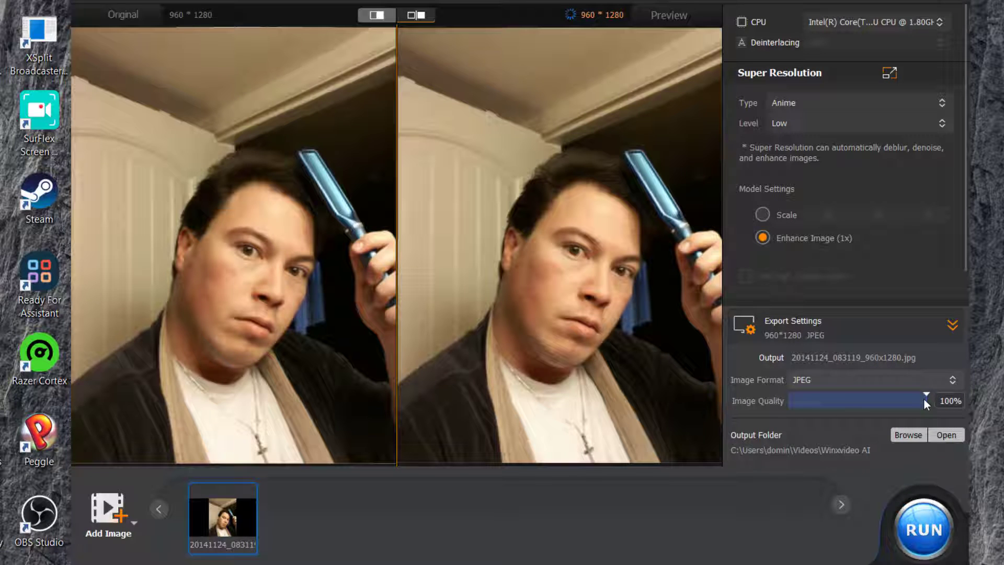
click(936, 380)
click(812, 397)
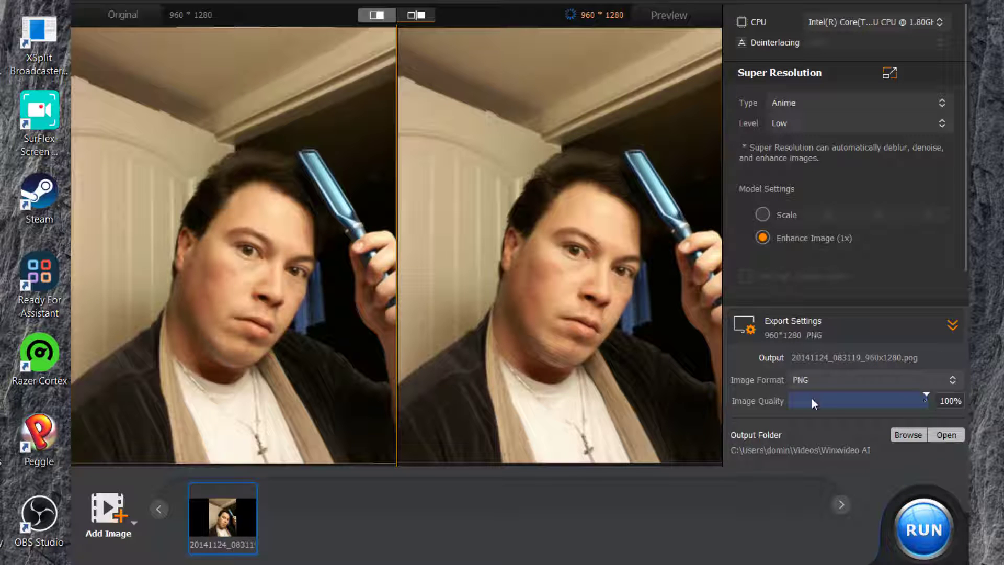
- Upscale the photo 4x to 3840×5120 and start the PNG export
click(764, 216)
click(929, 215)
click(923, 530)
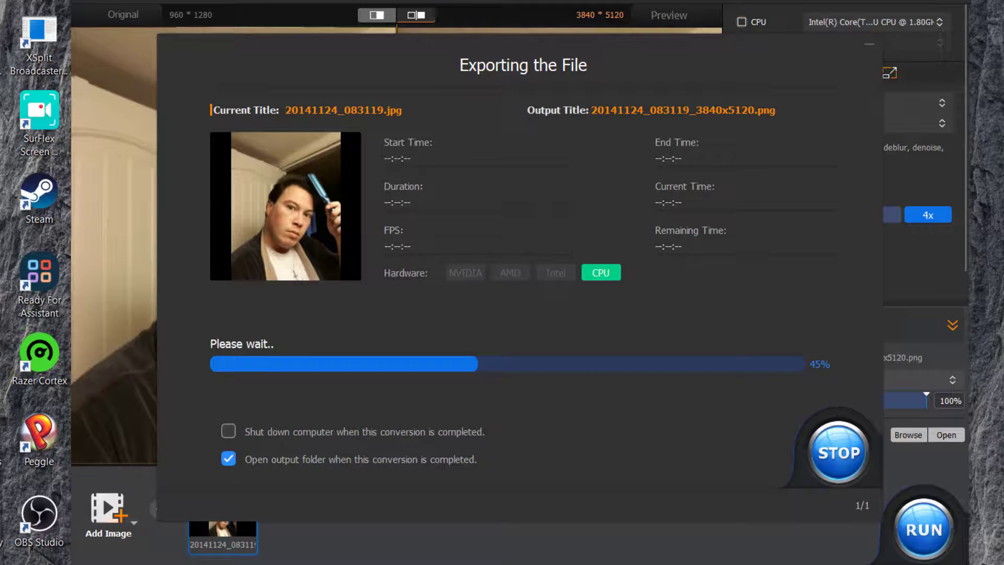
- Close the image export, keep H264 codec at High quality, then run the stabilized 20150121_235506 export
click(839, 452)
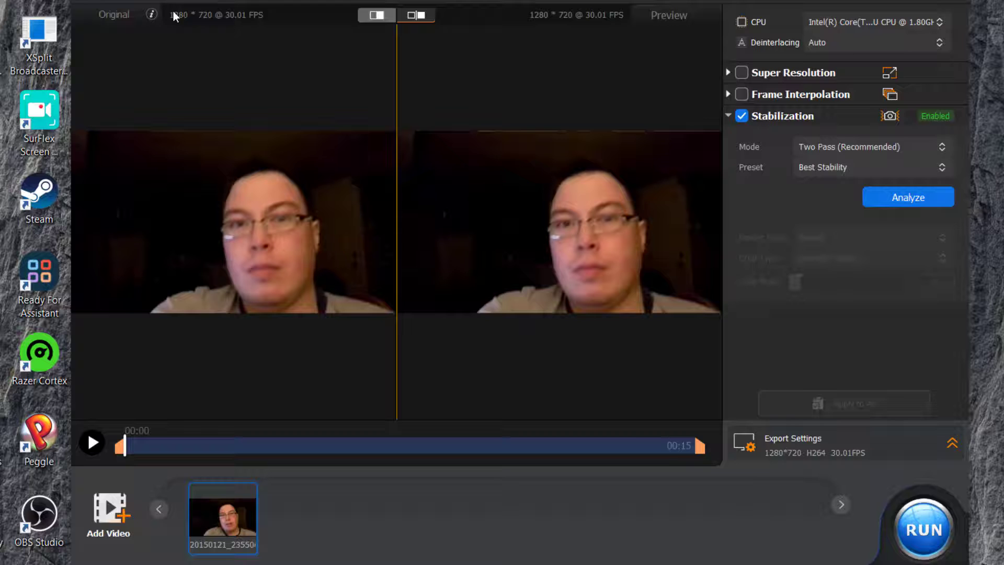
click(952, 442)
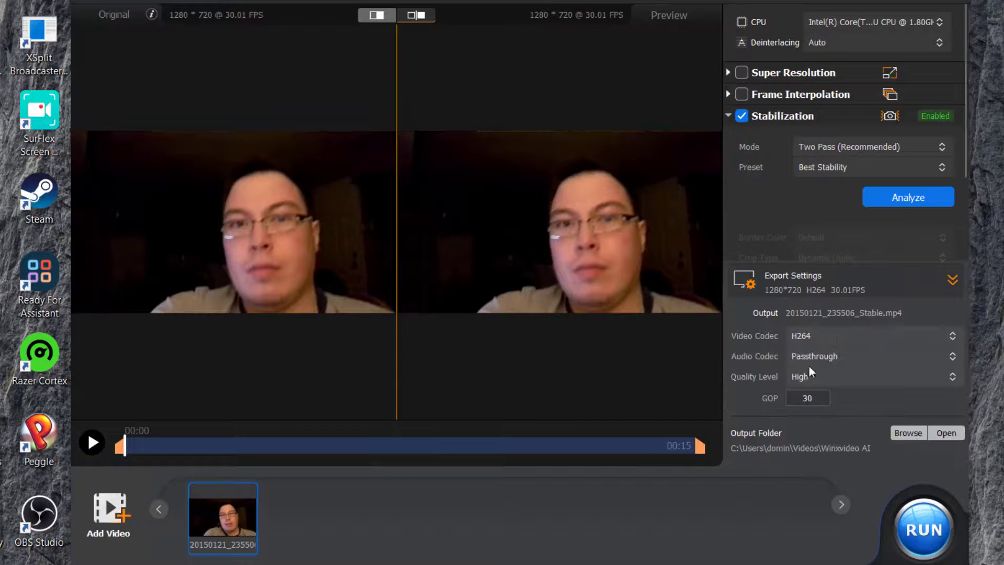
click(952, 377)
click(953, 376)
click(837, 334)
click(837, 334)
click(952, 280)
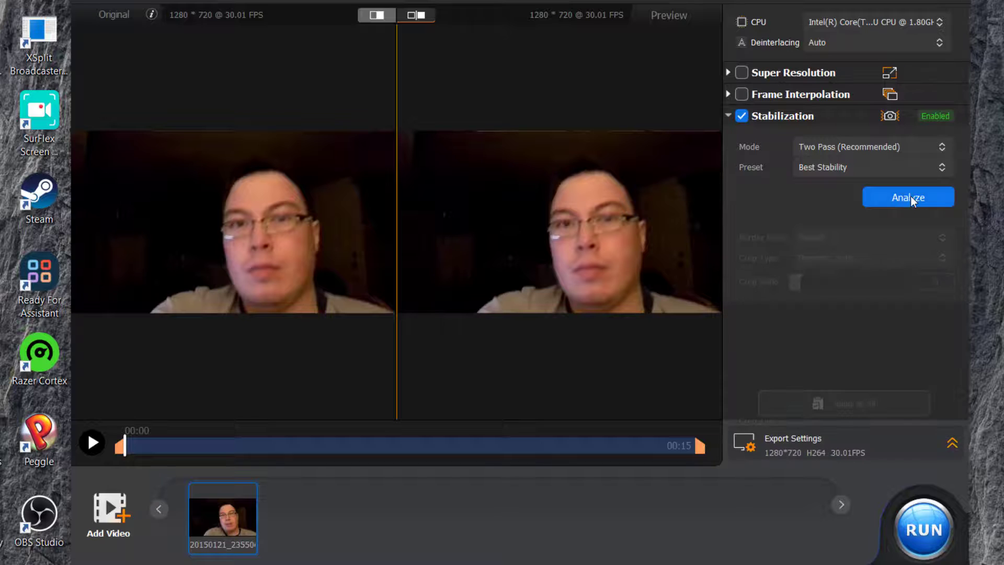
click(914, 534)
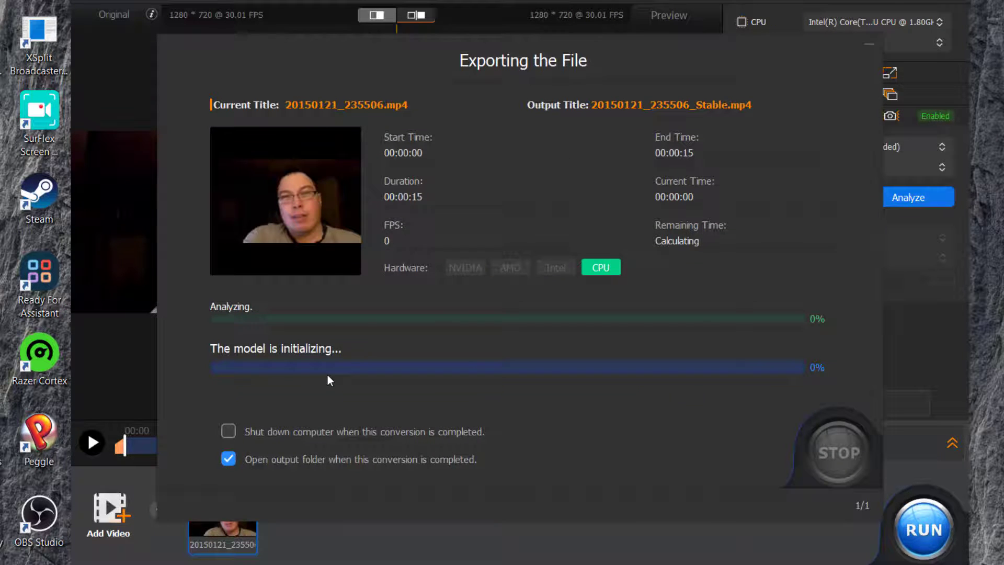